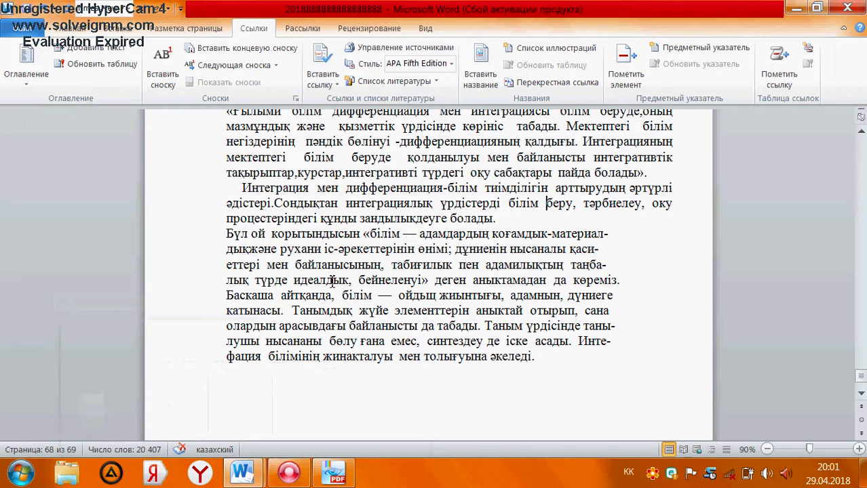
# View the document's file information and save options, and return to the text.
pyautogui.click(23, 29)
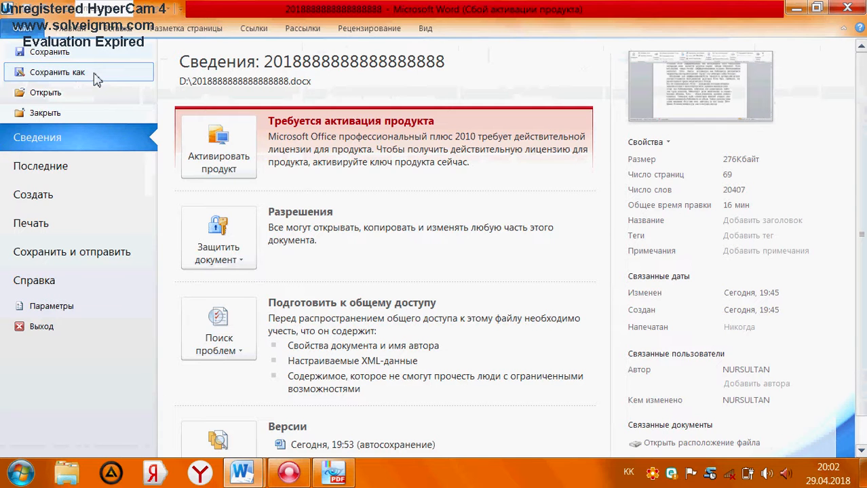
pyautogui.click(76, 33)
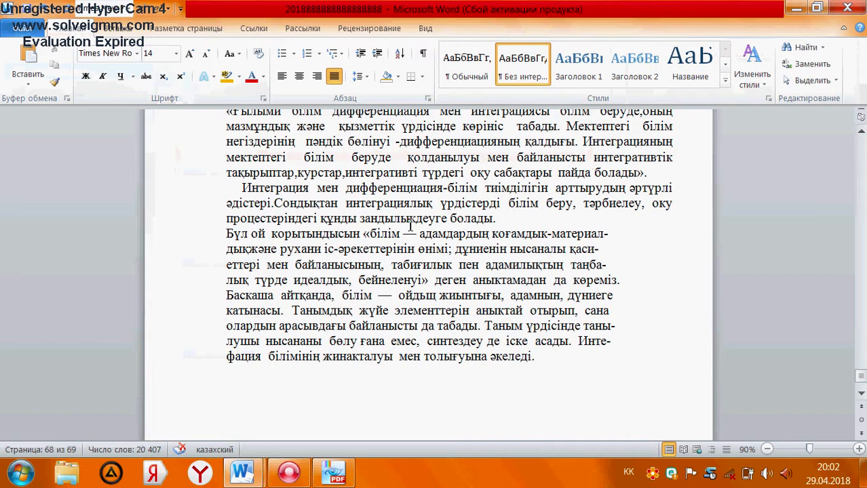
# Write "а²" on a new line below the last paragraph with the 2 as superscript, and undo the automatic capitalization.
pyautogui.scroll(-1, 475, 251)
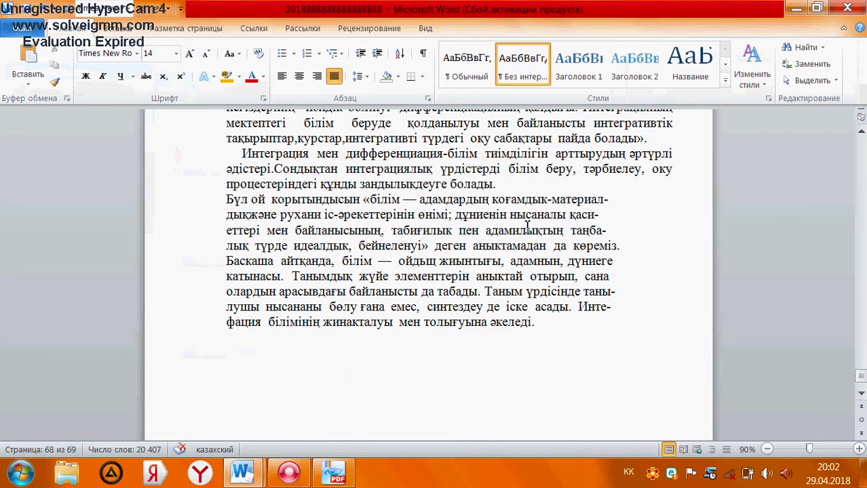
pyautogui.click(379, 340)
pyautogui.write('а')
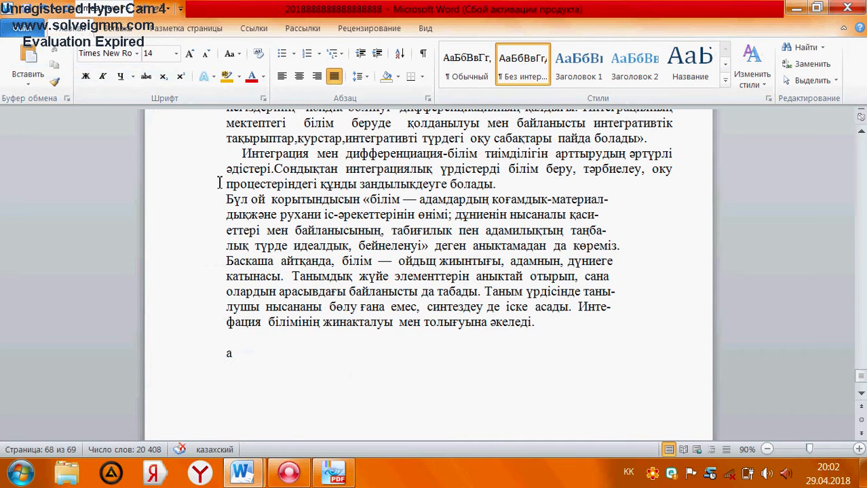
pyautogui.click(180, 77)
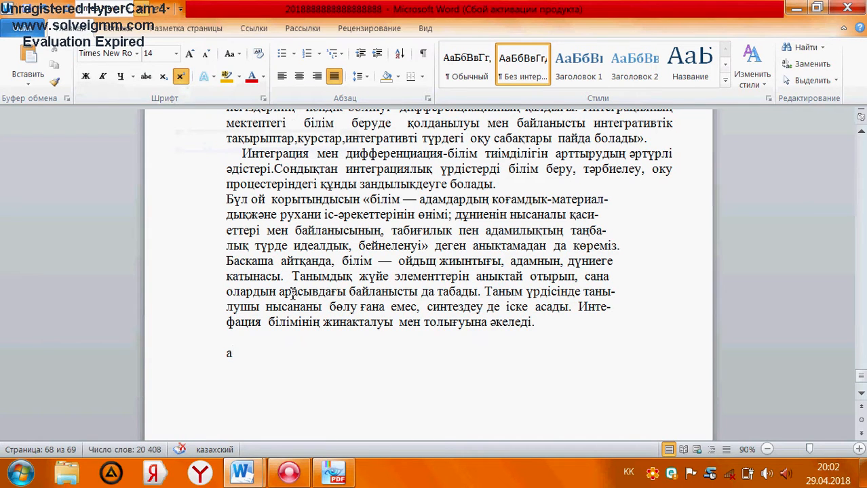
pyautogui.write('2')
pyautogui.click(181, 77)
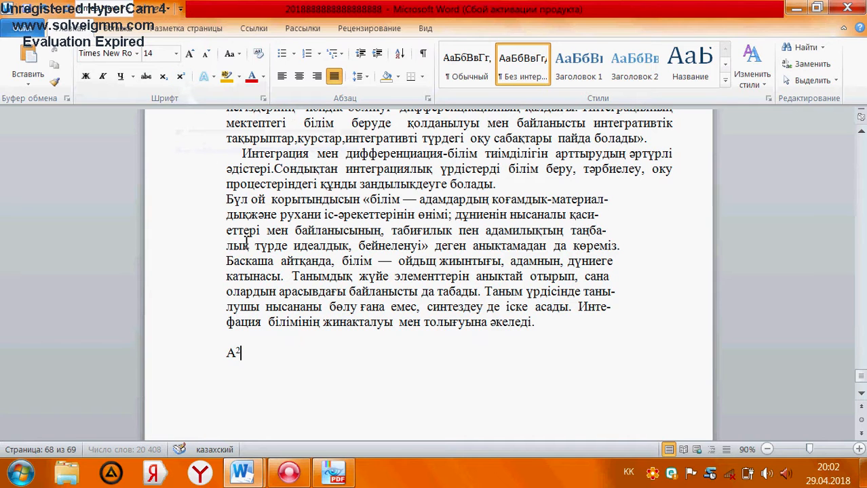
pyautogui.hotkey('ctrl', 'z')
pyautogui.hotkey('ctrl', 'z')
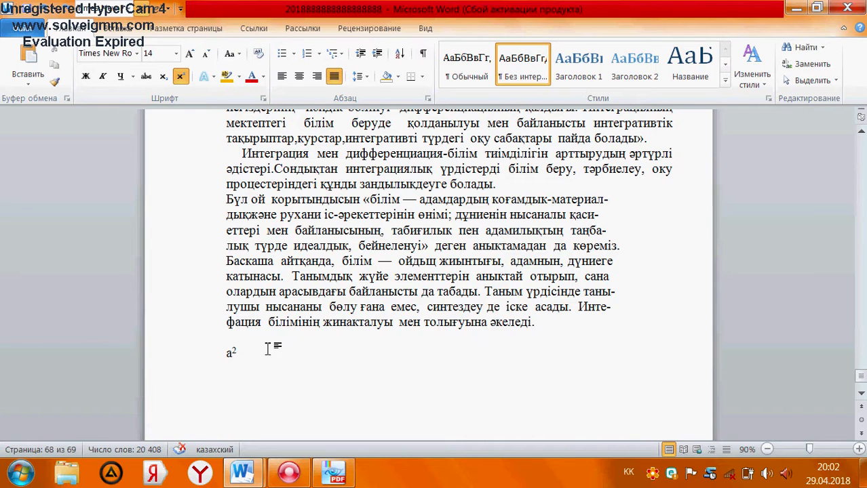
pyautogui.click(180, 76)
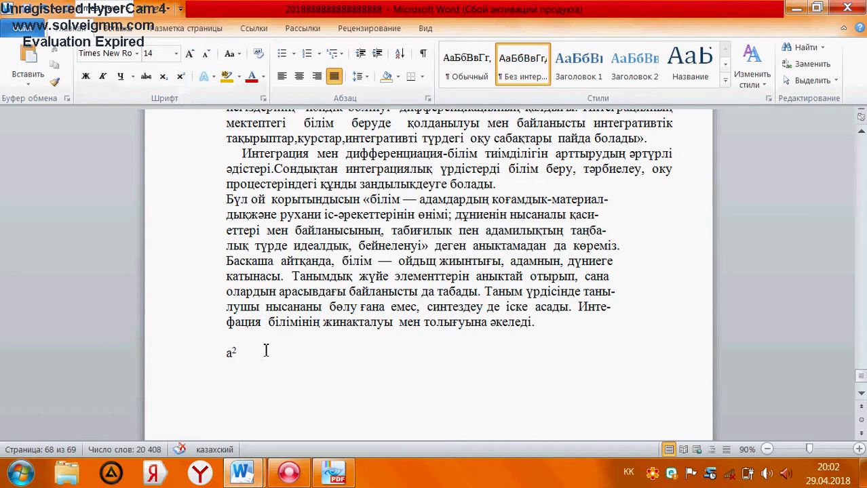
pyautogui.write('h')
pyautogui.press('BackSpace')
pyautogui.write('h')
pyautogui.press('BackSpace')
pyautogui.hotkey('alt', 'shift')
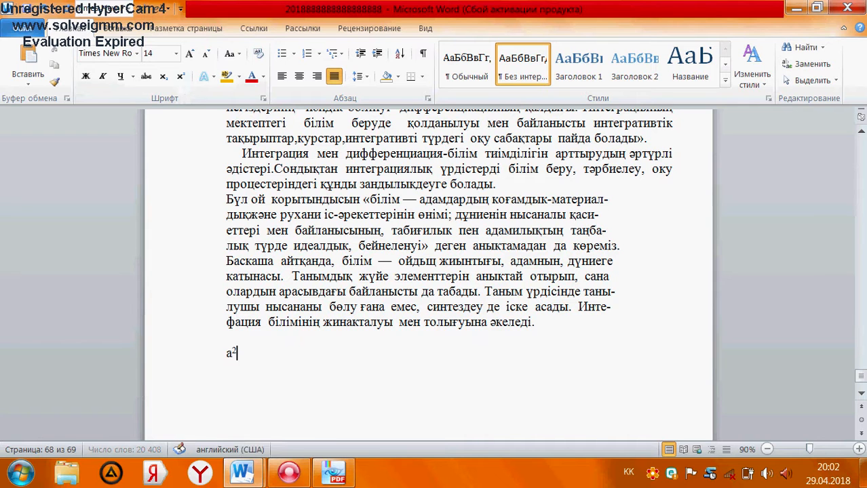
pyautogui.write('+')
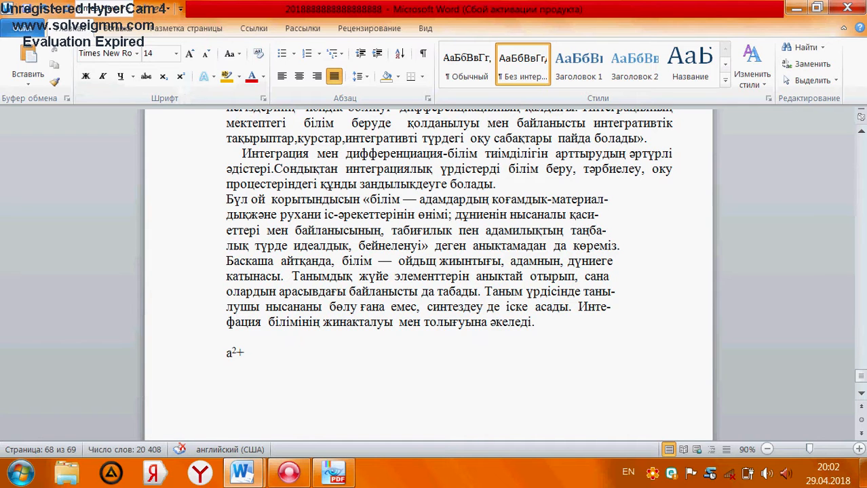
pyautogui.hotkey('alt', 'shift')
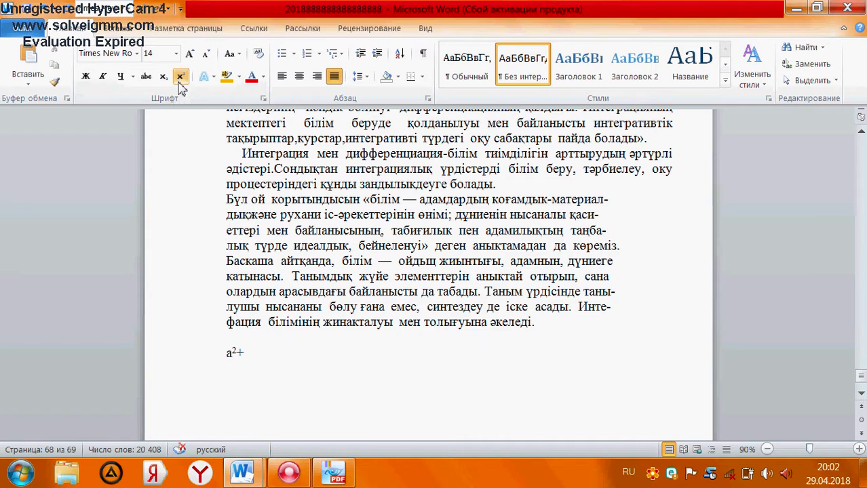
pyautogui.click(180, 78)
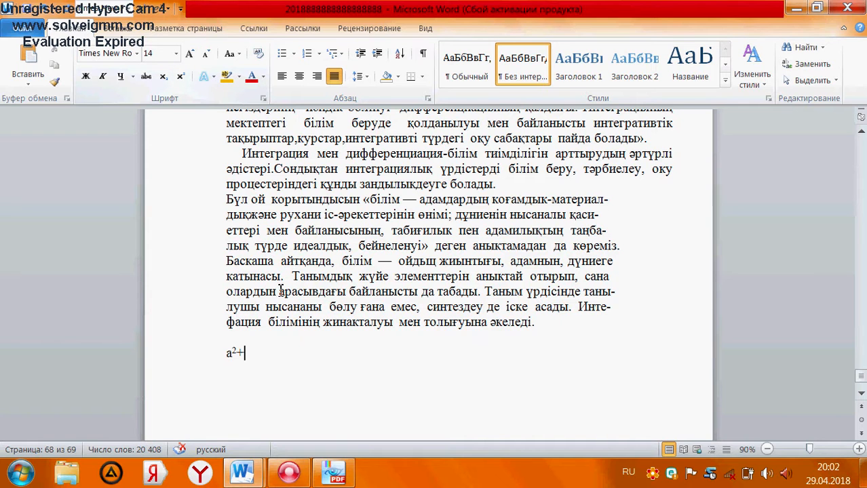
pyautogui.write('и')
pyautogui.press('BackSpace')
pyautogui.press('BackSpace')
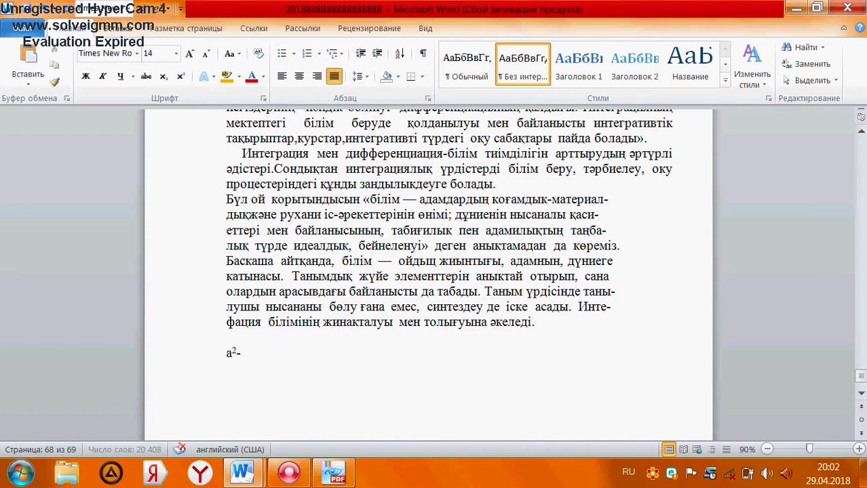
# Continue the expression with "-в²", formatting the 2 as superscript, and switch back to normal text.
pyautogui.write('-в')
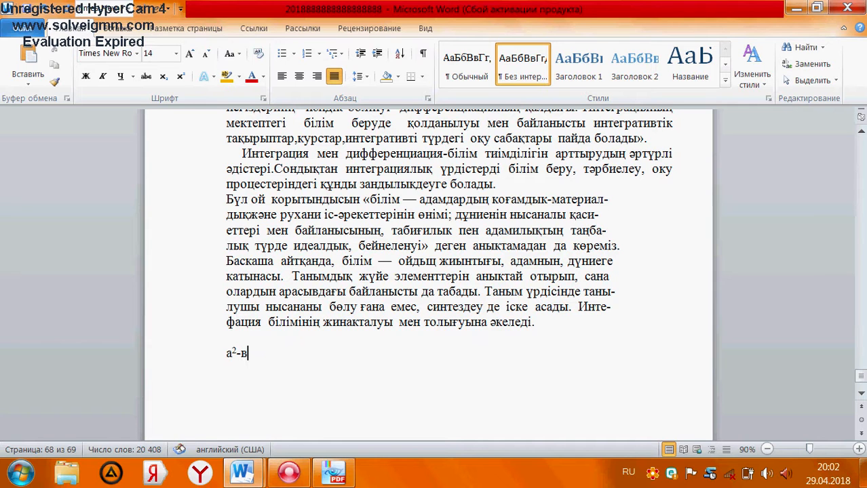
pyautogui.click(180, 76)
pyautogui.write('2')
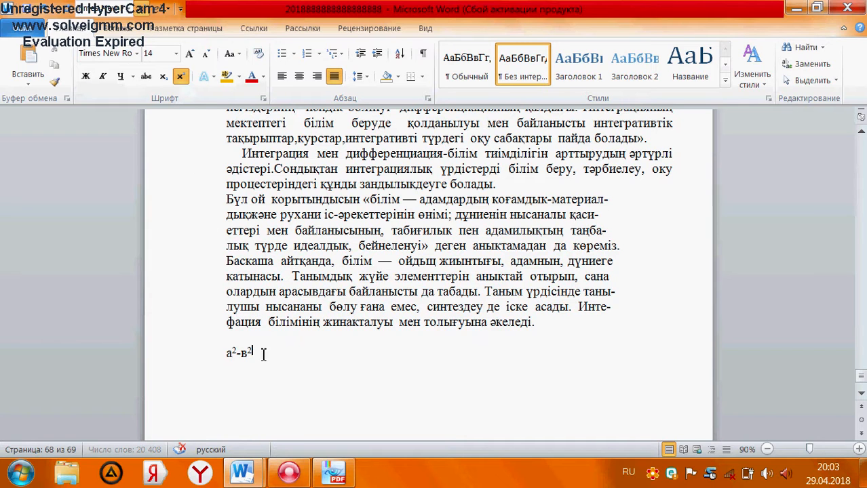
pyautogui.hotkey('ctrl', 'shift', '=')
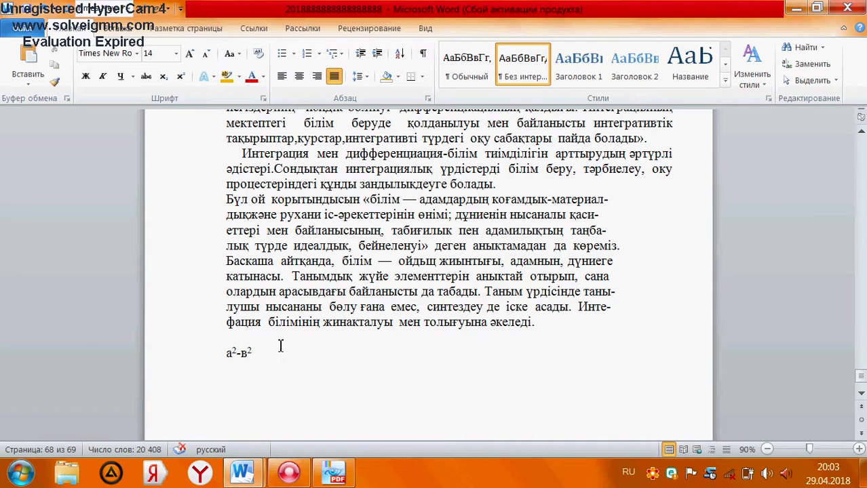
# Add a subscript 2 at the end of the expression, and delete the whole expression.
pyautogui.click(163, 76)
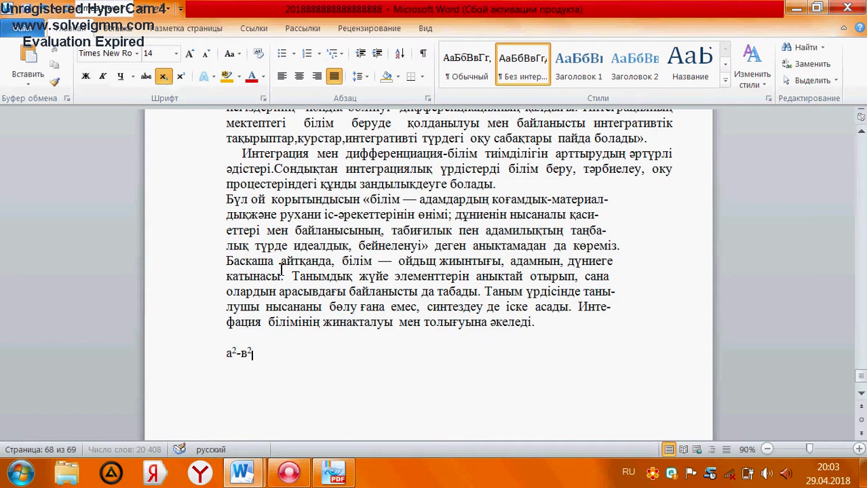
pyautogui.write('2')
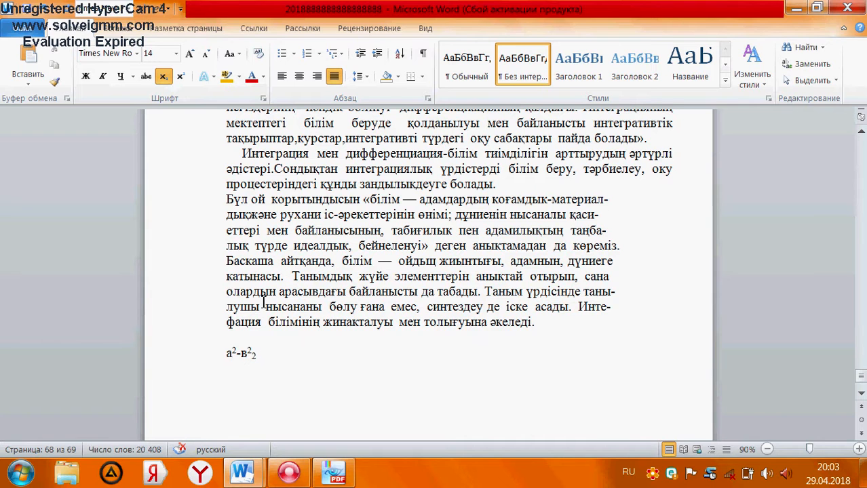
pyautogui.moveTo(259, 356); pyautogui.dragTo(234, 353)
pyautogui.press('BackSpace')
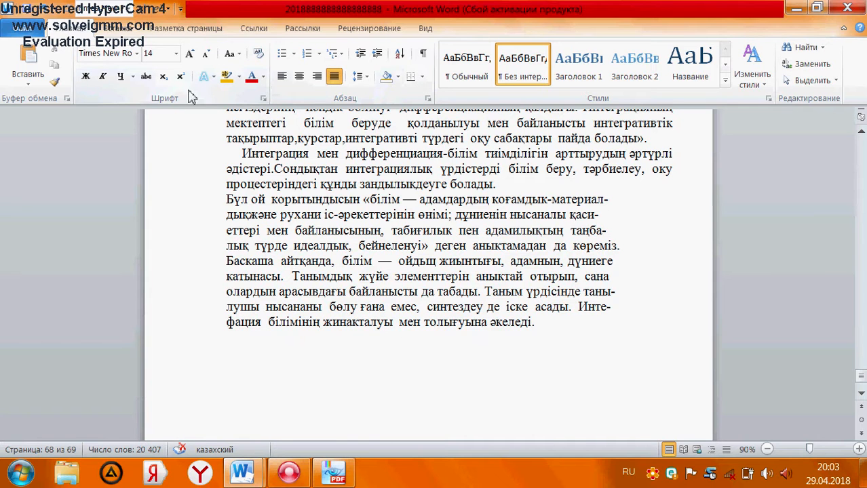
# Use Draw Table to draw a rectangular table frame below the last paragraph.
pyautogui.click(134, 77)
pyautogui.click(120, 28)
pyautogui.click(122, 29)
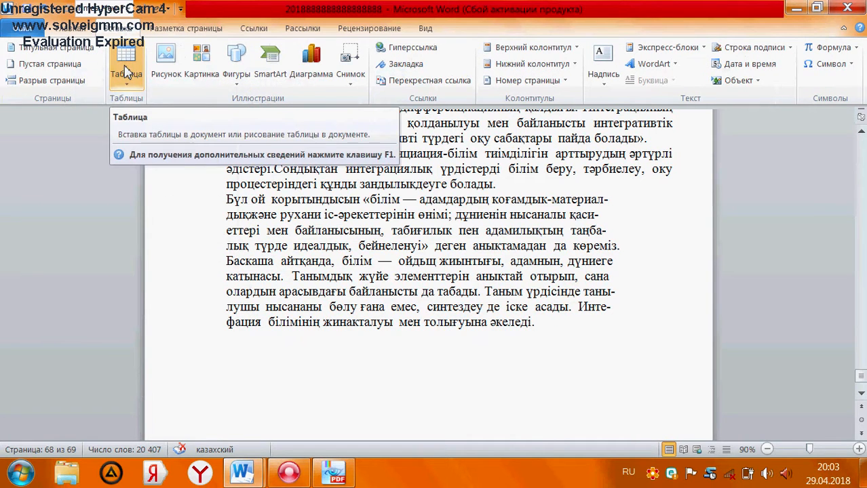
pyautogui.click(127, 70)
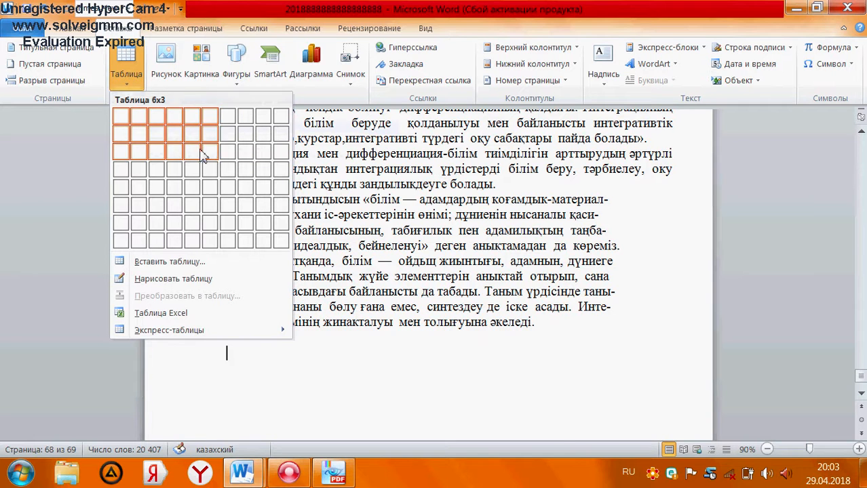
pyautogui.click(156, 278)
pyautogui.scroll(-3, 217, 302)
pyautogui.moveTo(234, 243)
pyautogui.mouseDown()
pyautogui.moveTo(302, 316)
pyautogui.moveTo(526, 314)
pyautogui.moveTo(523, 321)
pyautogui.mouseUp()
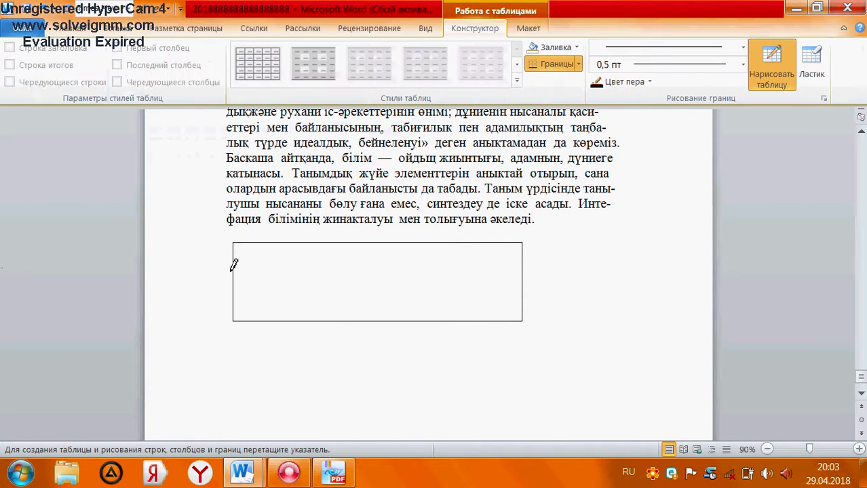
# Draw two horizontal lines across the table frame and one vertical line near its left edge.
pyautogui.moveTo(236, 268); pyautogui.dragTo(515, 272)
pyautogui.moveTo(242, 288)
pyautogui.mouseDown()
pyautogui.moveTo(500, 288)
pyautogui.moveTo(505, 300)
pyautogui.mouseUp()
pyautogui.moveTo(270, 244); pyautogui.dragTo(269, 332)
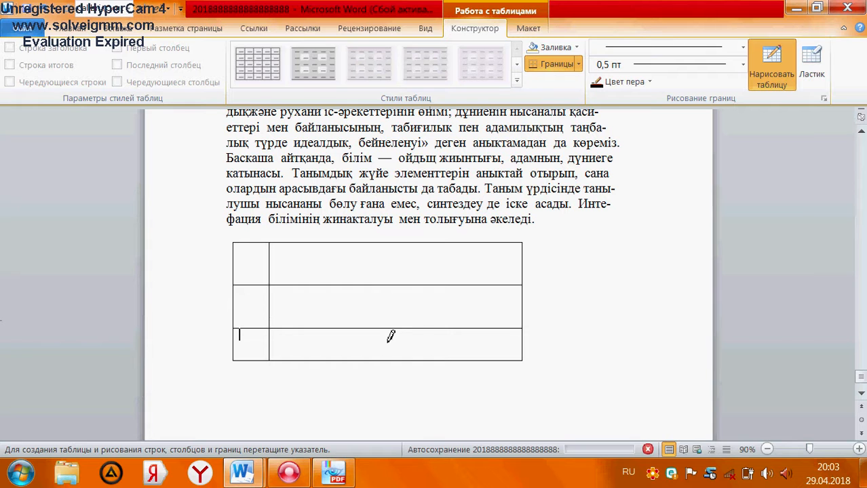
# Undo the drawn table lines and the table frame.
pyautogui.hotkey('ctrl', 'z')
pyautogui.hotkey('ctrl', 'z')
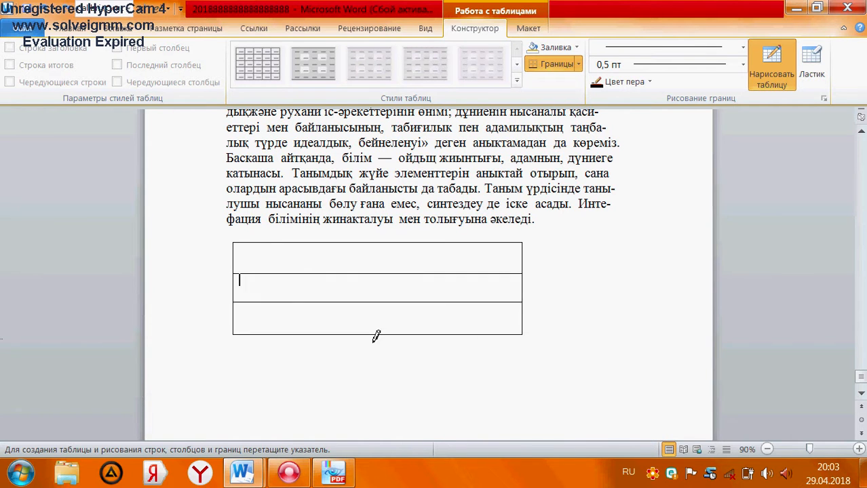
pyautogui.hotkey('ctrl', 'z')
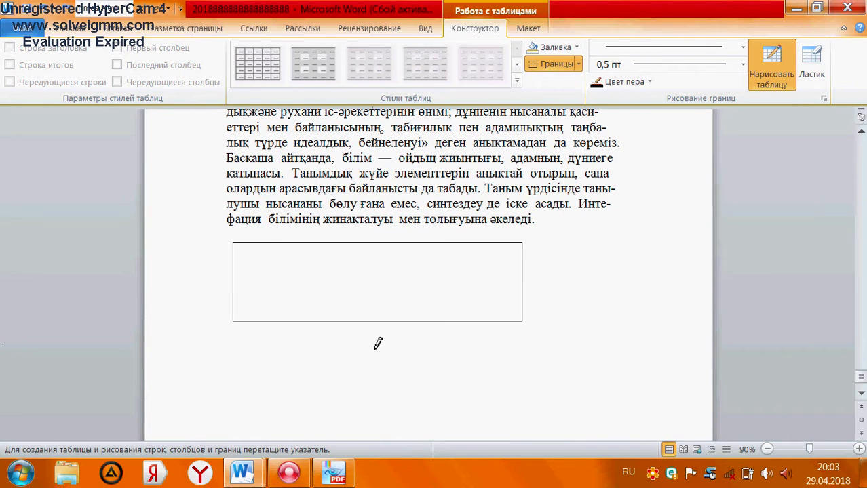
pyautogui.hotkey('ctrl', 'z')
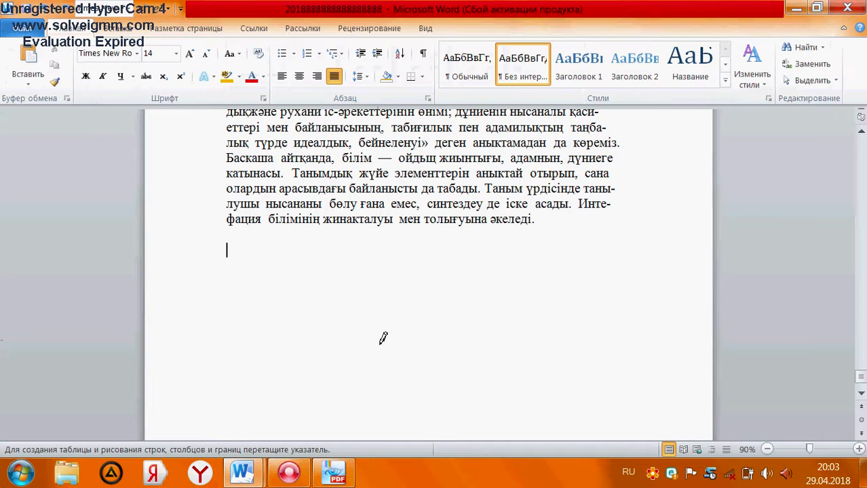
# Examine the available page orientation options and column layout options.
pyautogui.click(184, 28)
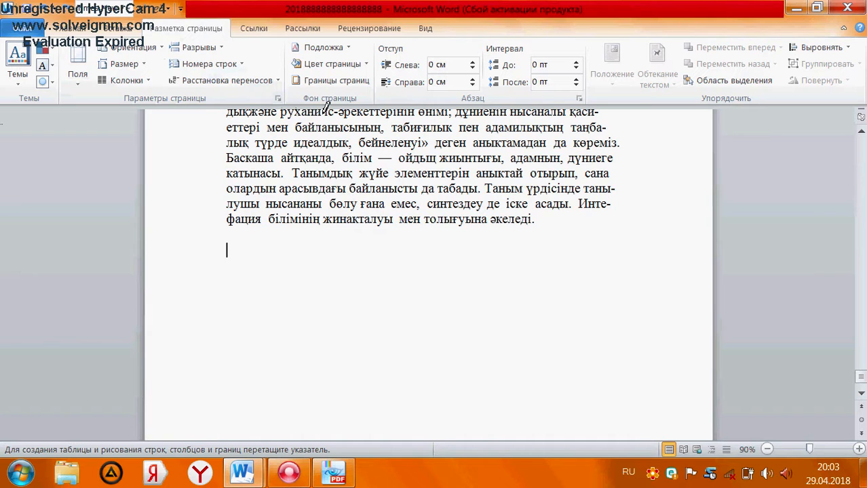
pyautogui.scroll(8, 415, 197)
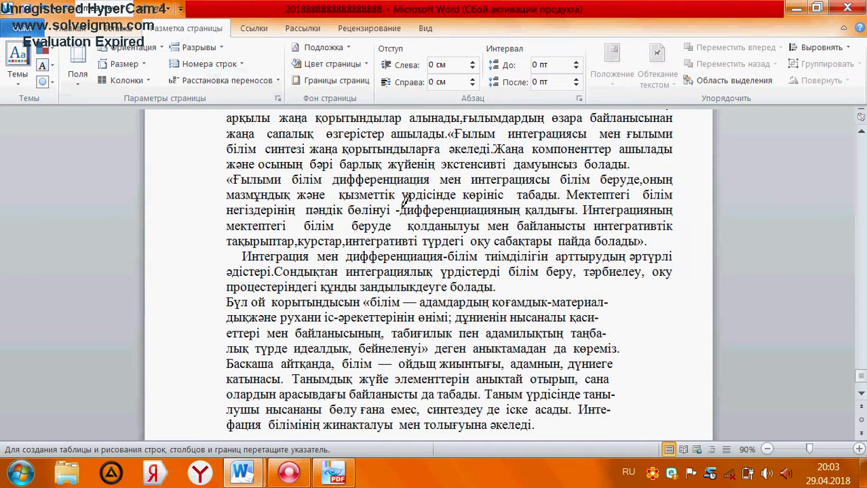
pyautogui.scroll(-3, 400, 207)
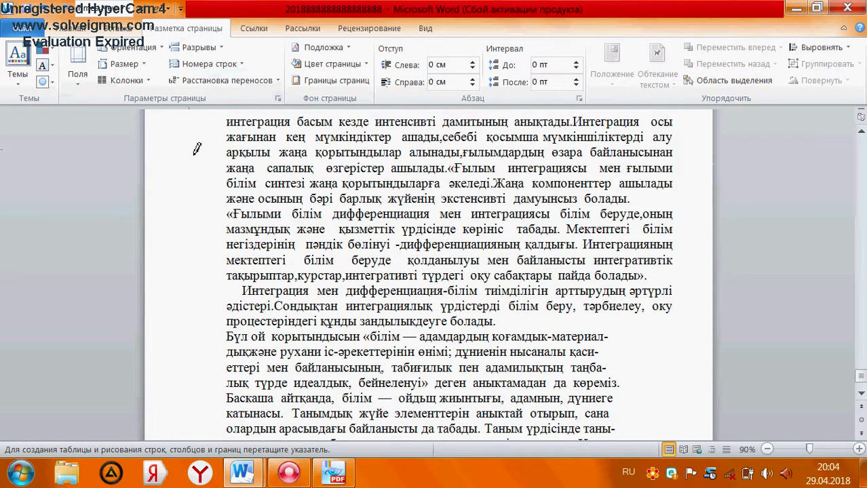
pyautogui.click(148, 49)
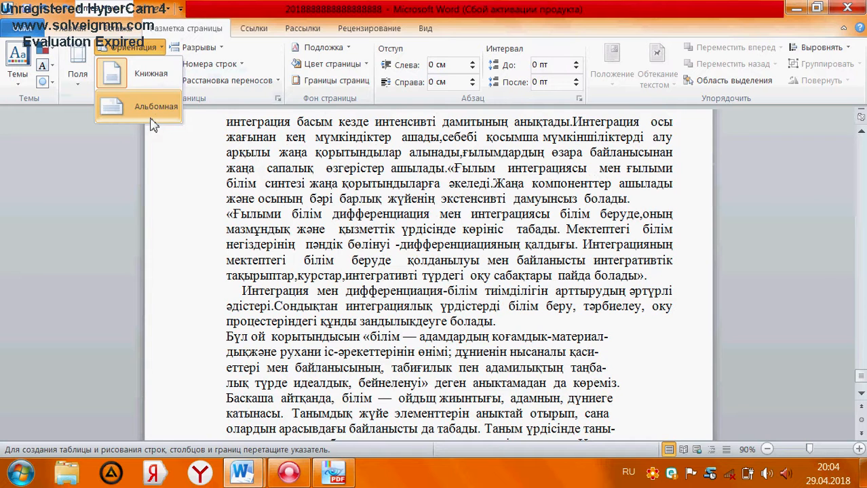
pyautogui.click(344, 199)
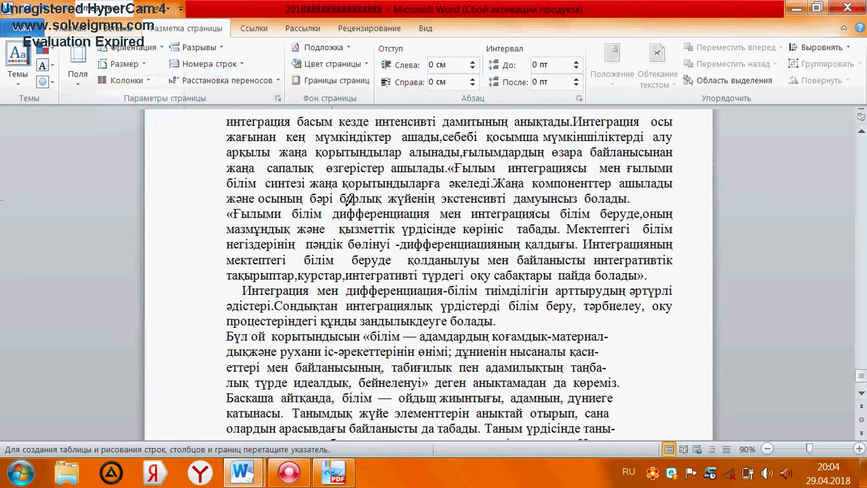
pyautogui.scroll(-2, 526, 267)
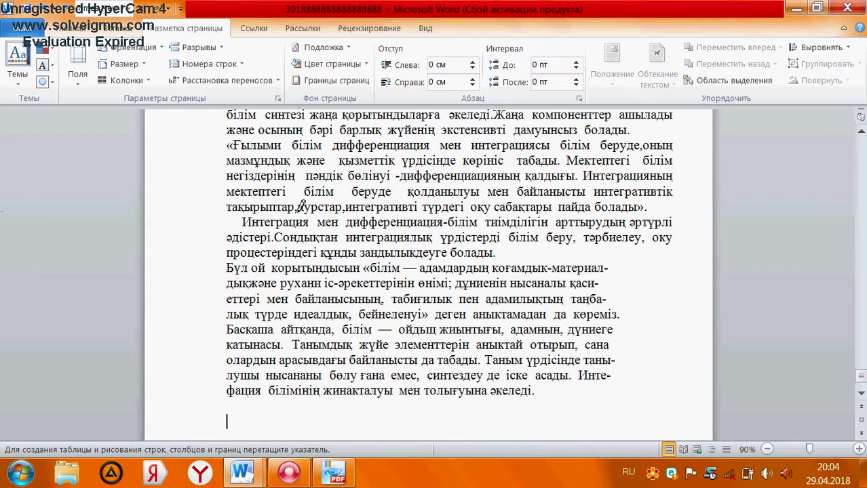
pyautogui.click(148, 83)
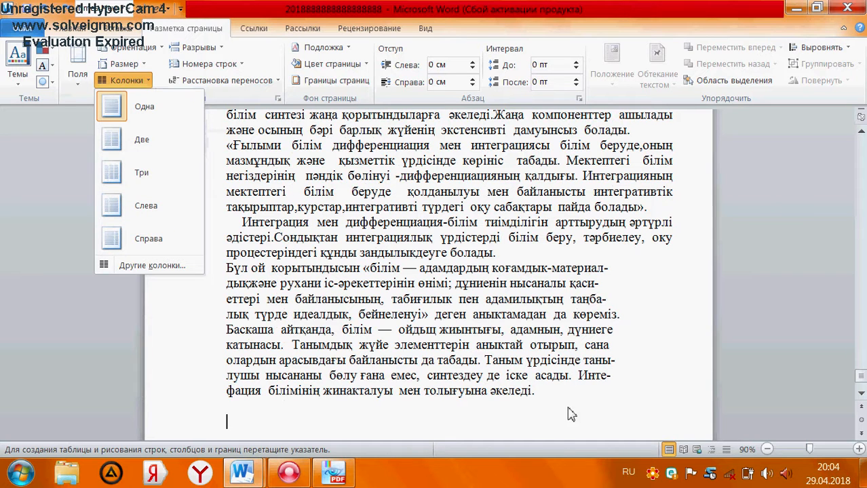
pyautogui.click(550, 385)
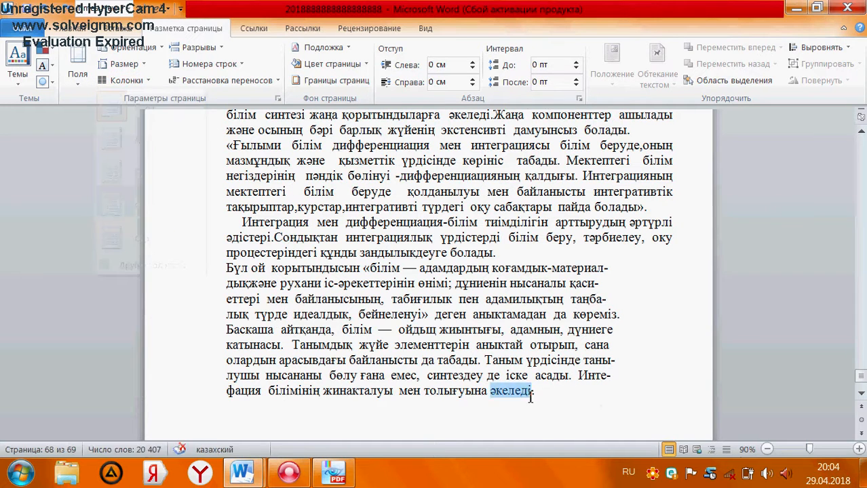
# Try laying out the text of the last page in three columns and undo the column change.
pyautogui.moveTo(546, 396); pyautogui.dragTo(237, 232)
pyautogui.click(115, 80)
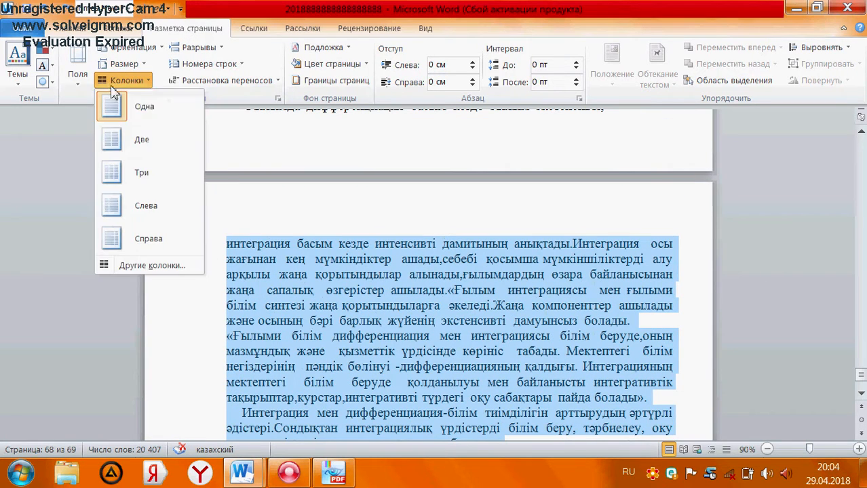
pyautogui.click(141, 175)
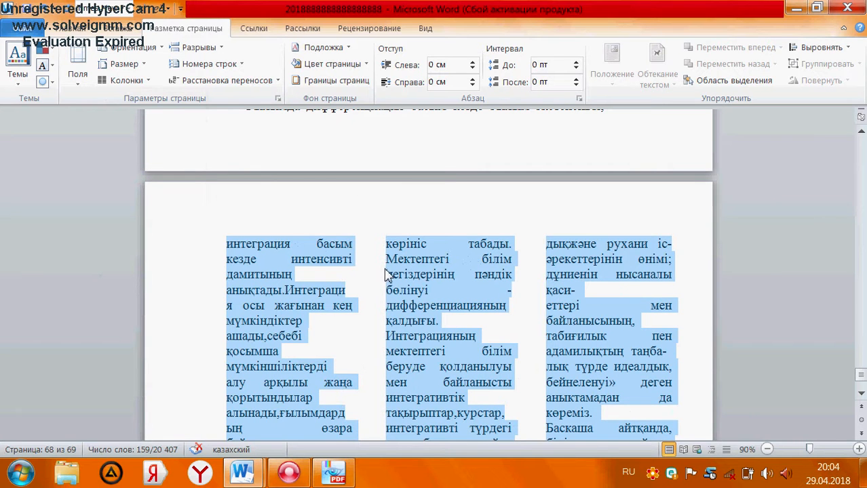
pyautogui.click(327, 286)
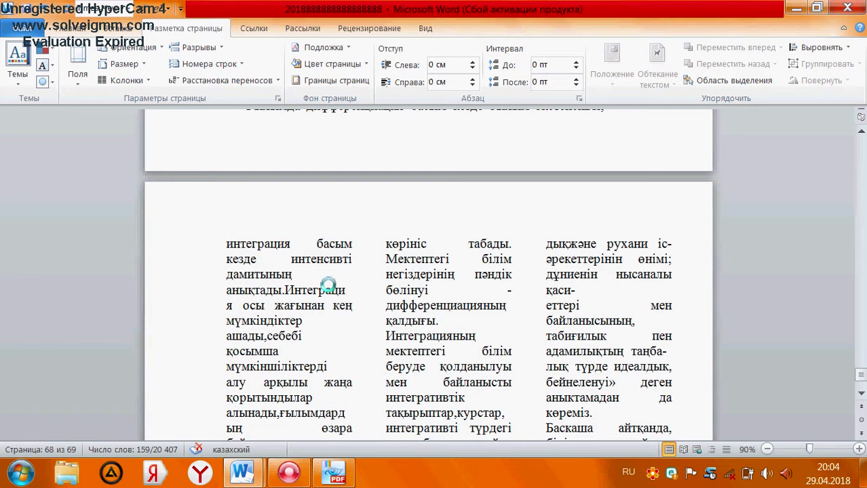
pyautogui.hotkey('ctrl', 'z')
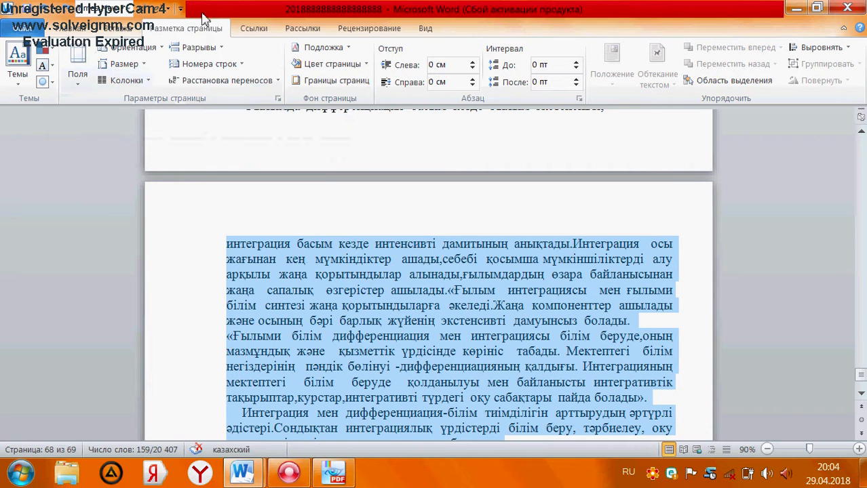
# Examine the line numbering options, the watermark gallery and the page colour palette.
pyautogui.click(240, 65)
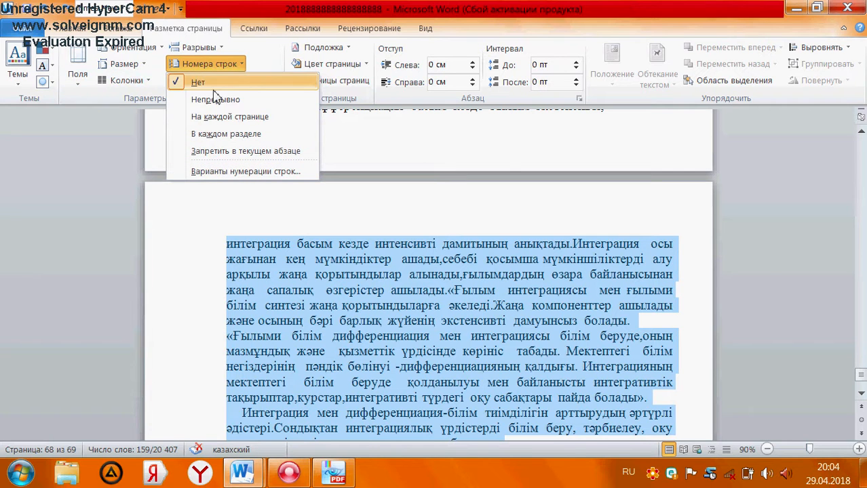
pyautogui.click(264, 52)
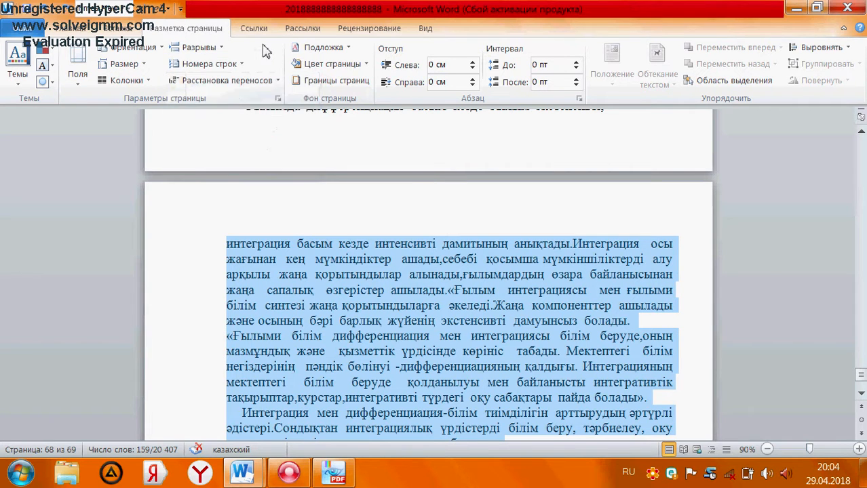
pyautogui.click(331, 47)
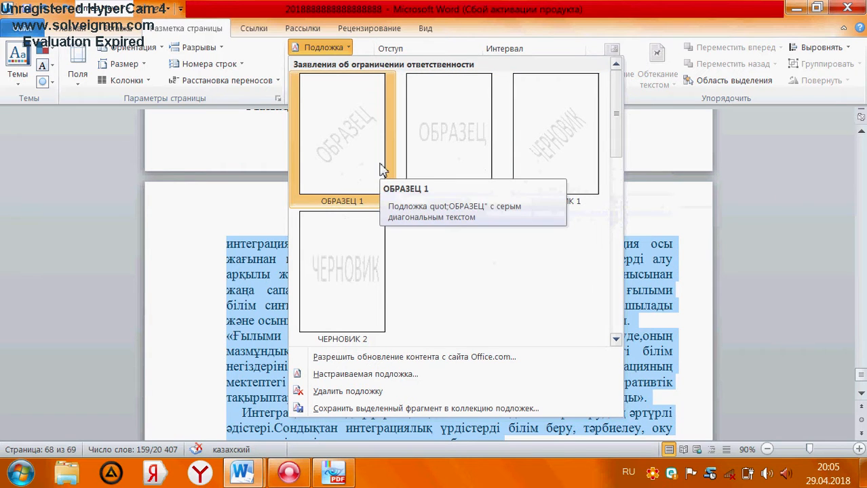
pyautogui.click(661, 219)
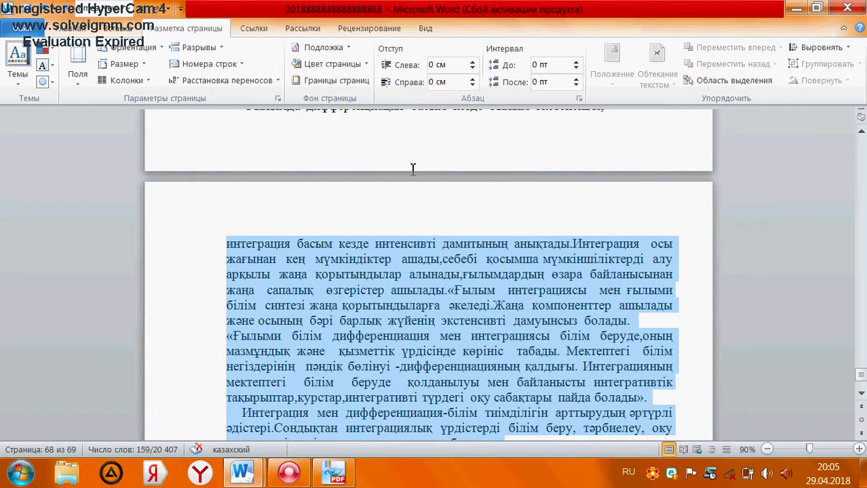
pyautogui.click(335, 71)
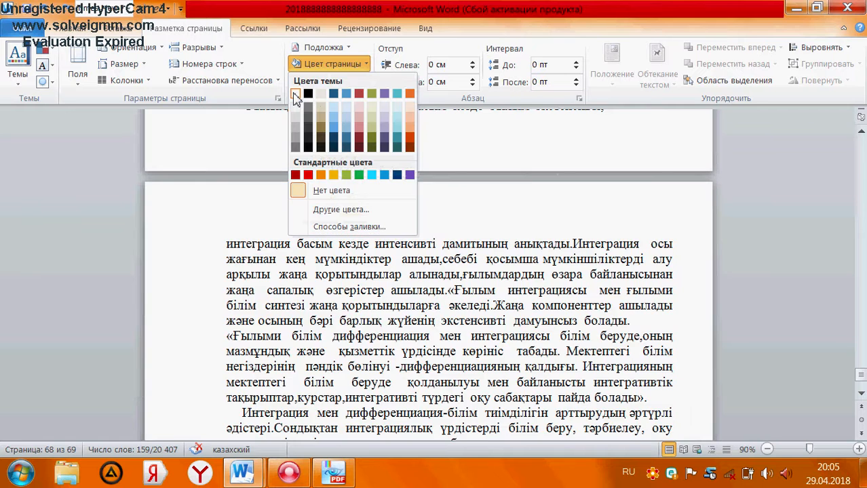
pyautogui.click(295, 96)
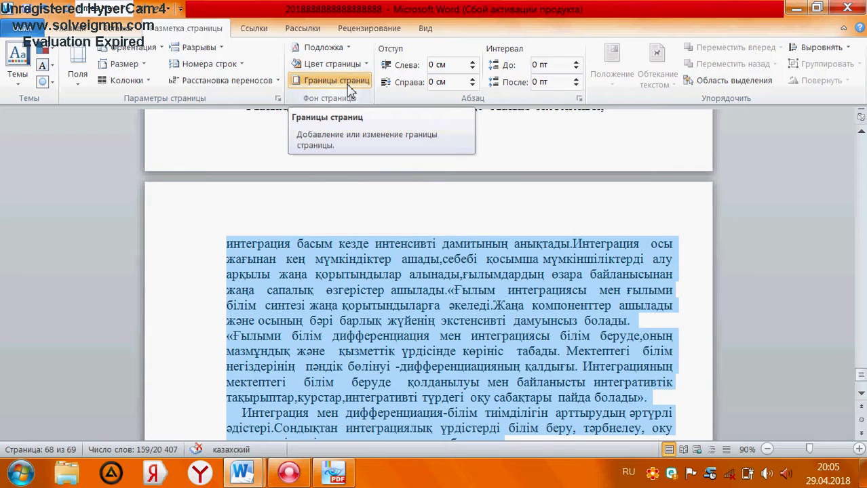
# Open the page border settings and examine the available colours, widths, art patterns and line styles.
pyautogui.click(350, 91)
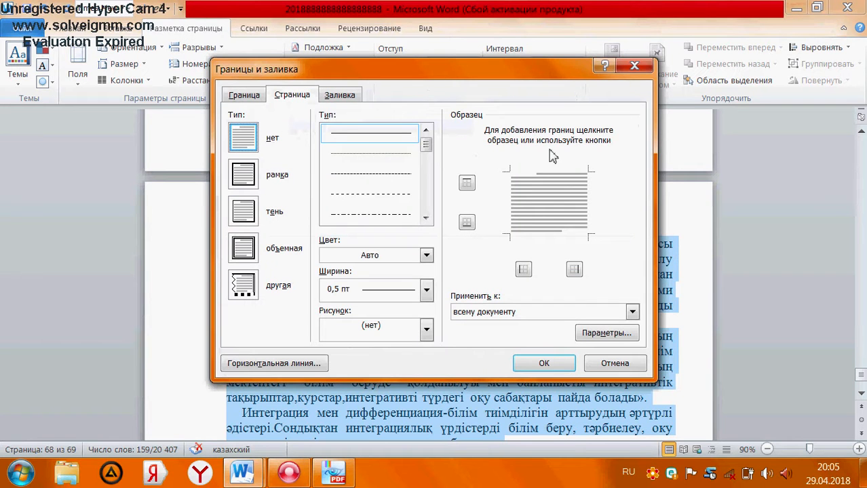
pyautogui.click(426, 256)
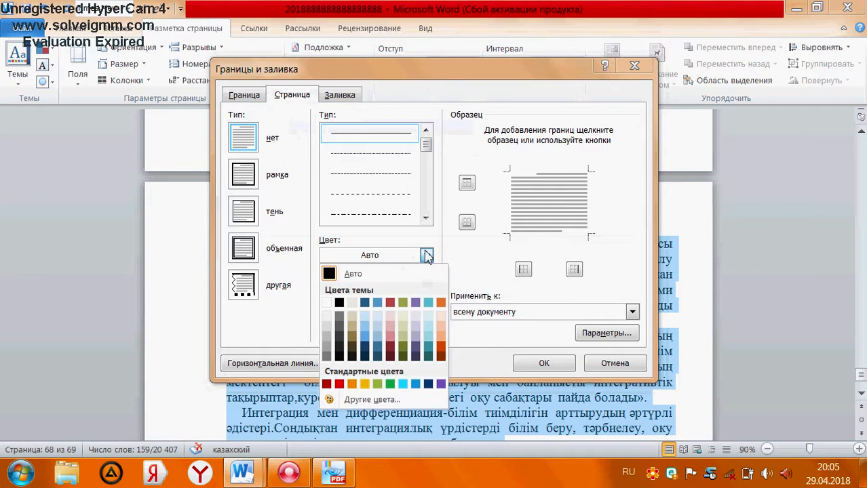
pyautogui.click(426, 256)
pyautogui.click(428, 292)
pyautogui.click(427, 292)
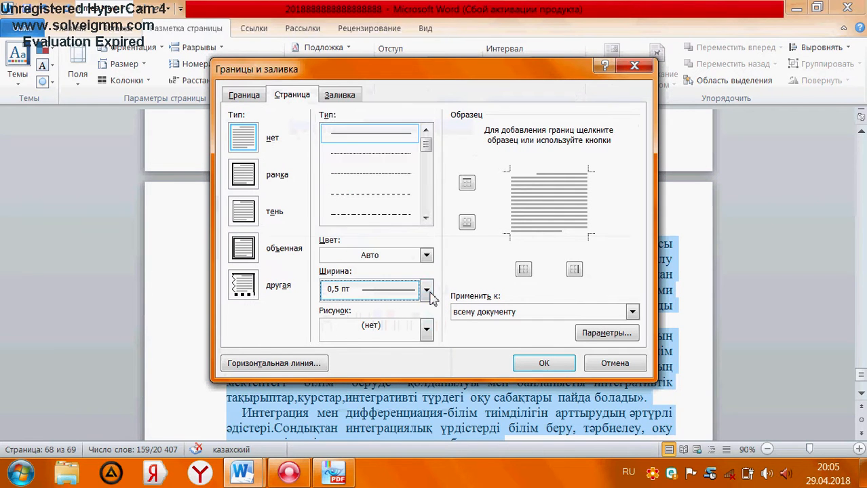
pyautogui.click(432, 336)
pyautogui.scroll(-5, 419, 371)
pyautogui.scroll(-6, 407, 394)
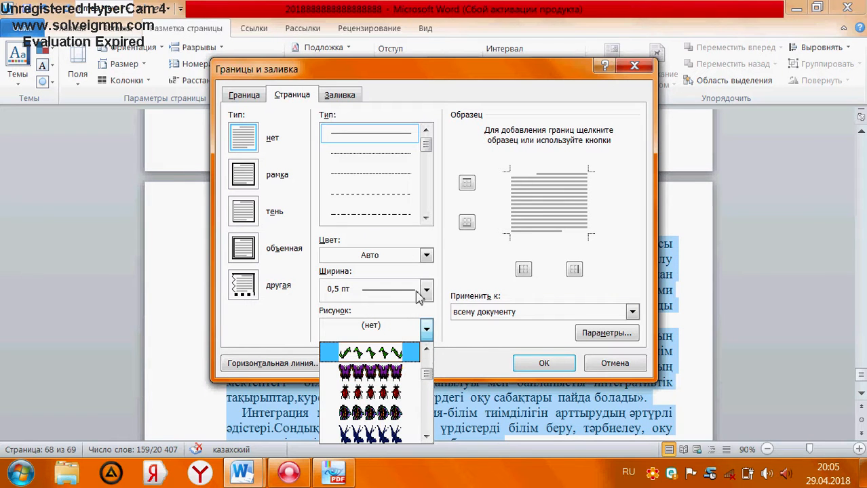
pyautogui.moveTo(428, 150); pyautogui.dragTo(426, 204)
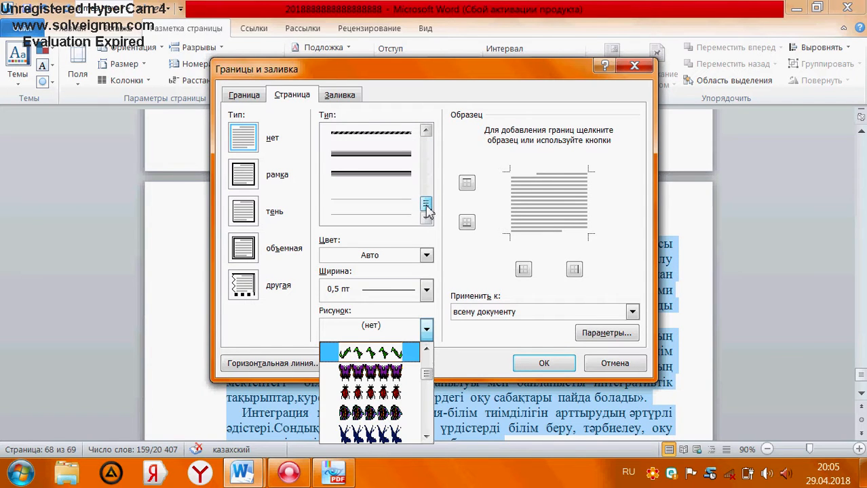
# Try a dashed box border and a red apple art border for the whole document, and discard the page border settings.
pyautogui.click(408, 176)
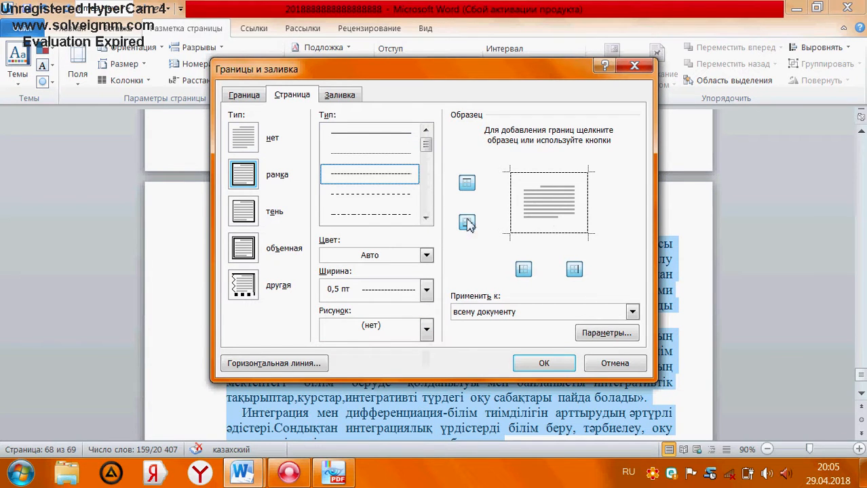
pyautogui.click(426, 327)
pyautogui.click(401, 368)
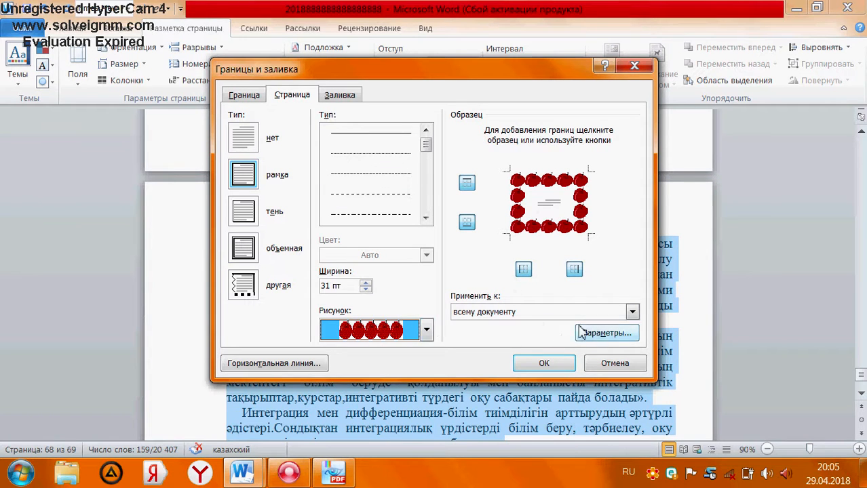
pyautogui.click(632, 312)
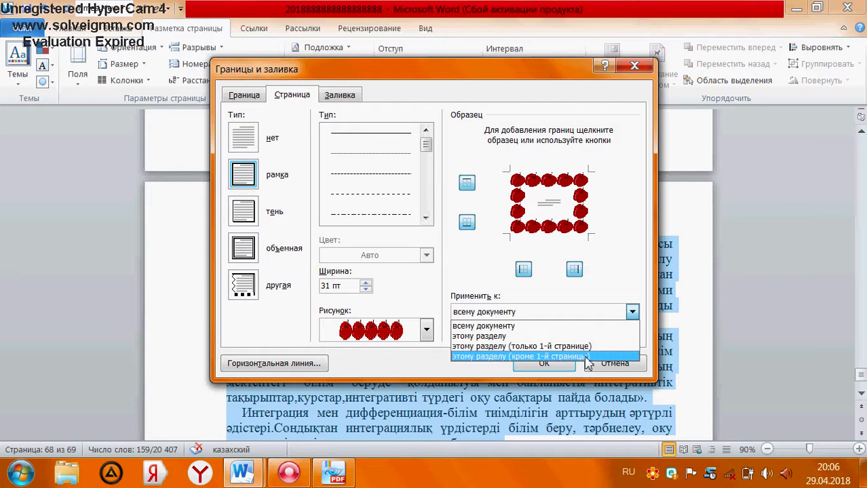
pyautogui.click(632, 313)
pyautogui.click(622, 367)
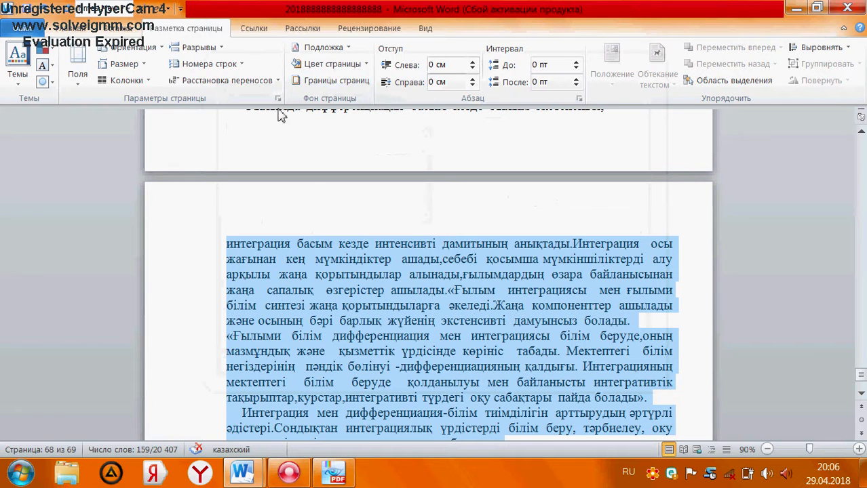
# Examine the line numbering and break options and the available references, mailings and review commands.
pyautogui.click(230, 65)
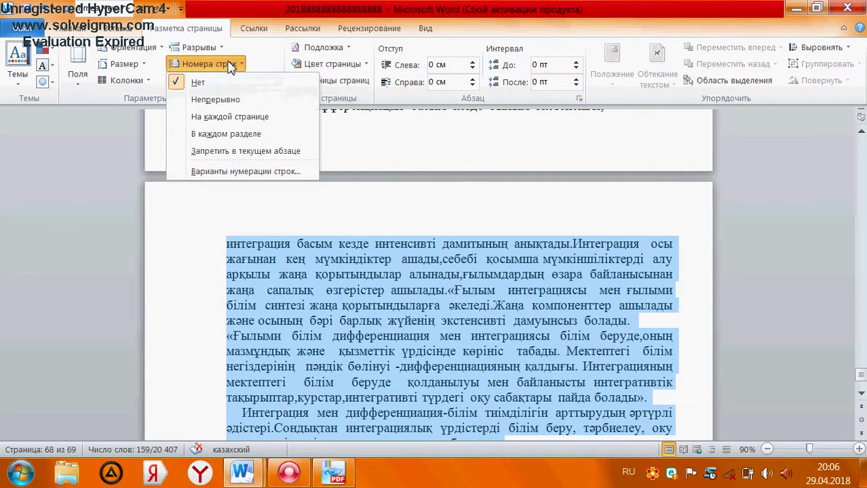
pyautogui.click(219, 51)
pyautogui.click(219, 51)
pyautogui.click(218, 51)
pyautogui.click(218, 50)
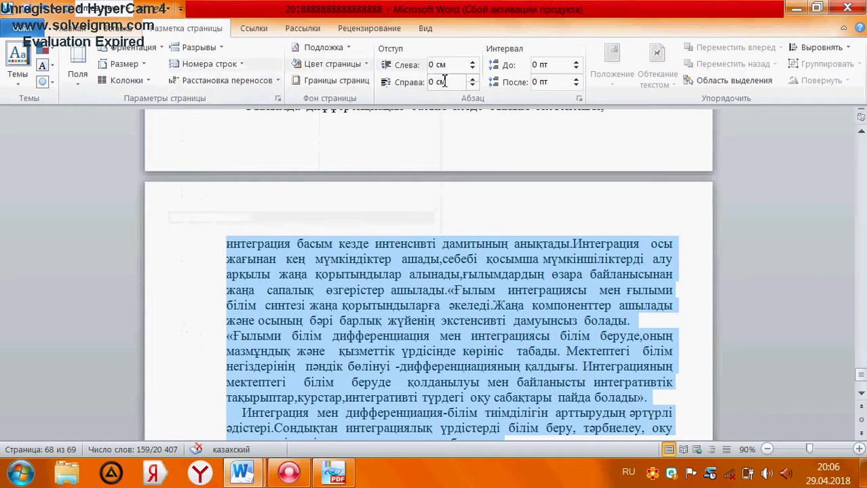
pyautogui.click(244, 32)
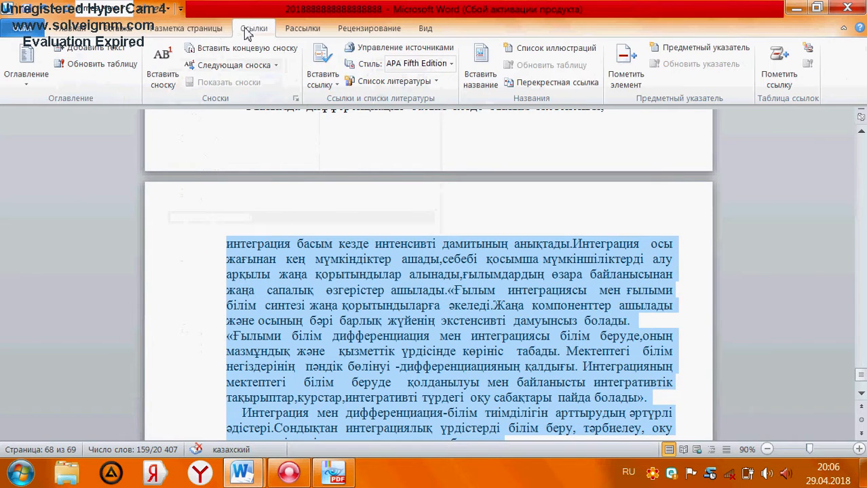
pyautogui.click(303, 31)
pyautogui.click(354, 31)
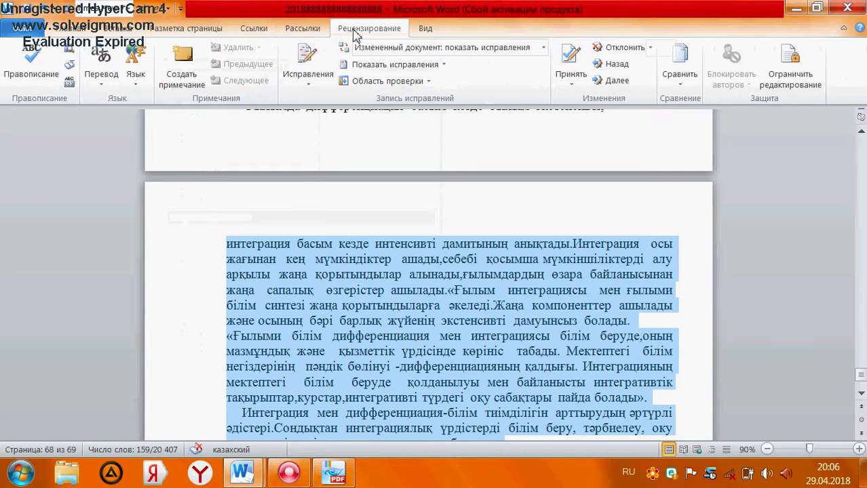
# Fit one whole page in the view and set the document zoom to 100%.
pyautogui.click(424, 28)
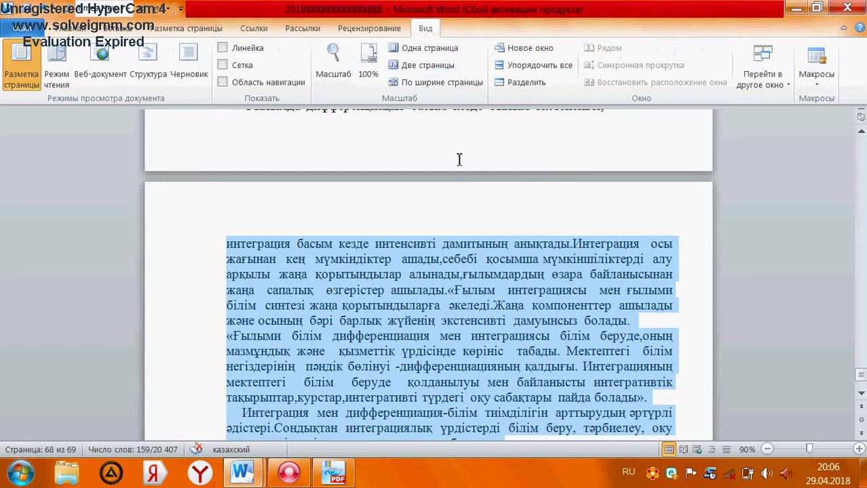
pyautogui.click(410, 57)
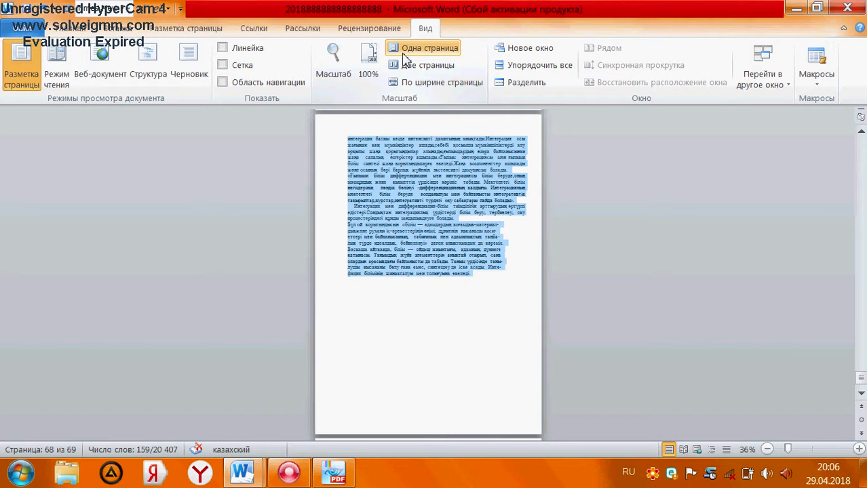
pyautogui.click(374, 68)
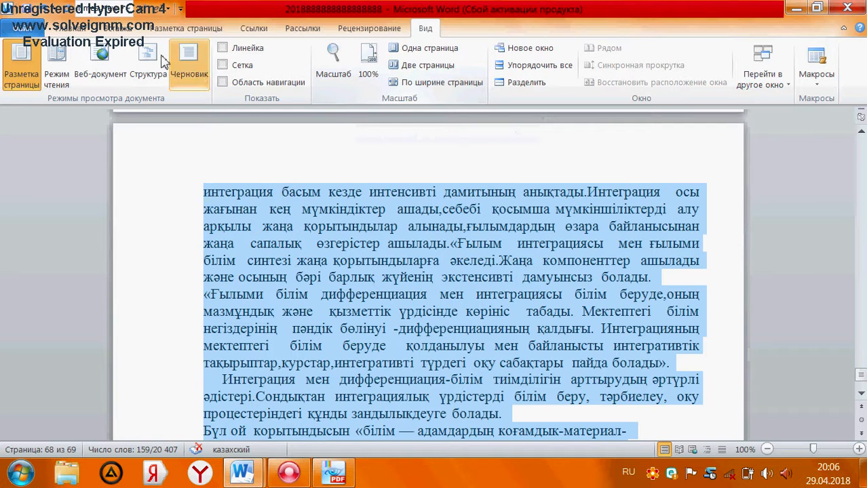
# Examine the insertable shapes, the WordArt styles and the symbol choices.
pyautogui.click(120, 30)
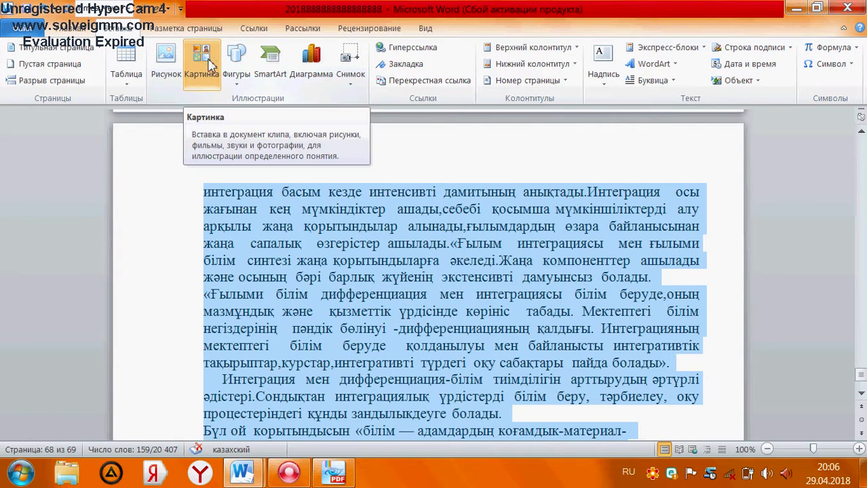
pyautogui.click(234, 61)
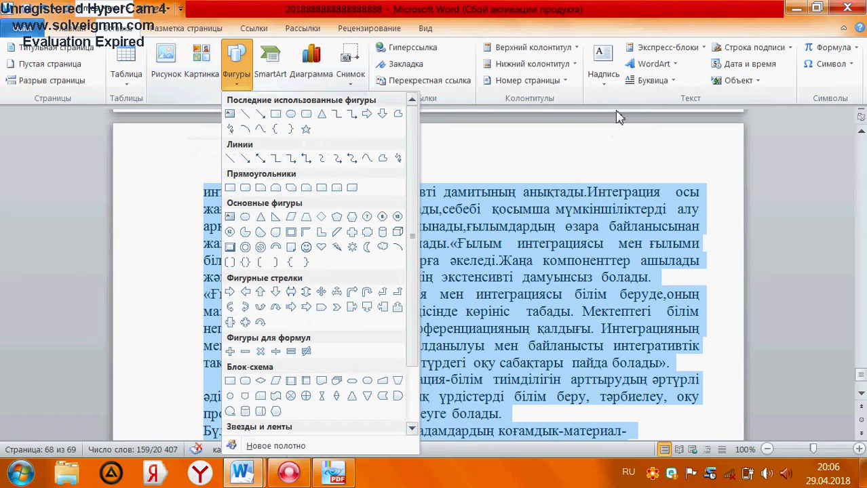
pyautogui.click(671, 68)
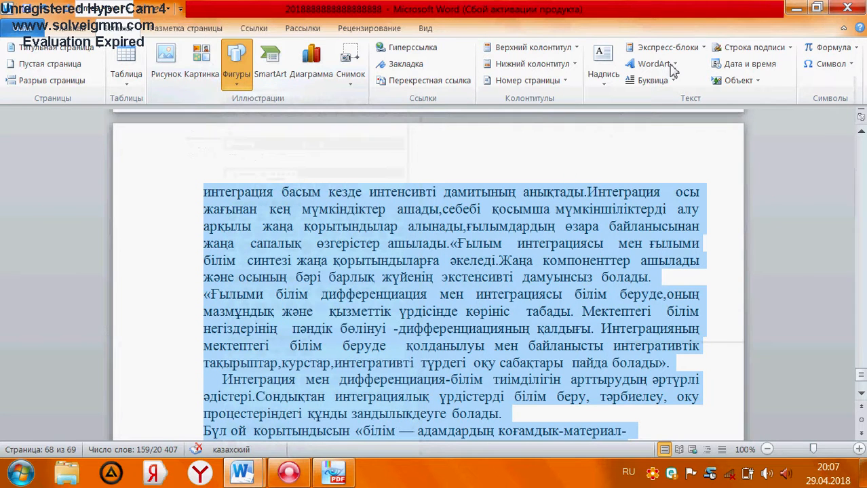
pyautogui.click(671, 67)
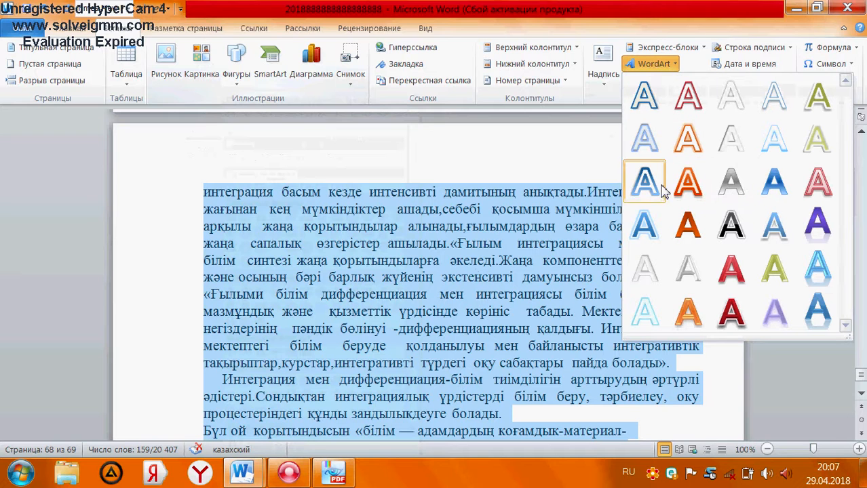
pyautogui.click(665, 65)
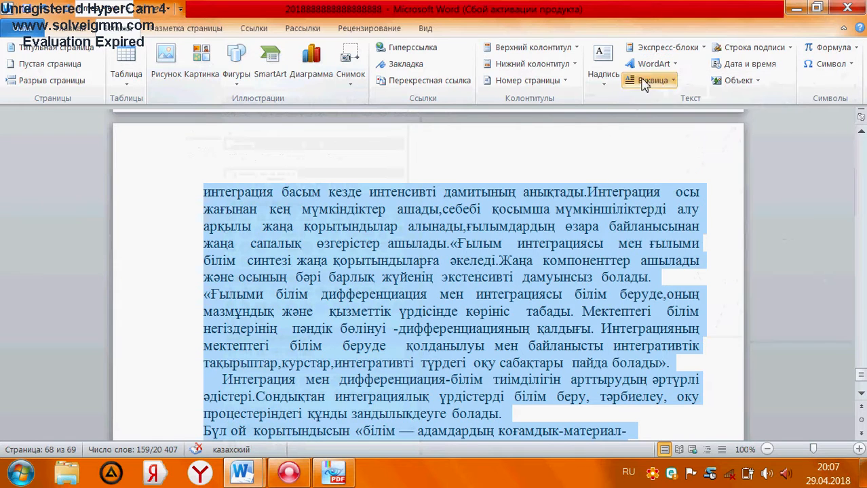
pyautogui.click(832, 65)
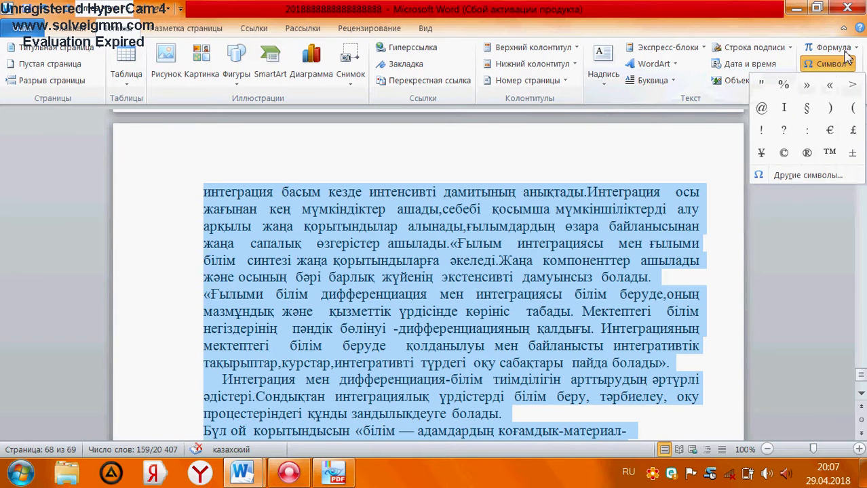
# Try converting the selected text of the last page into an equation and undo the conversion.
pyautogui.click(847, 48)
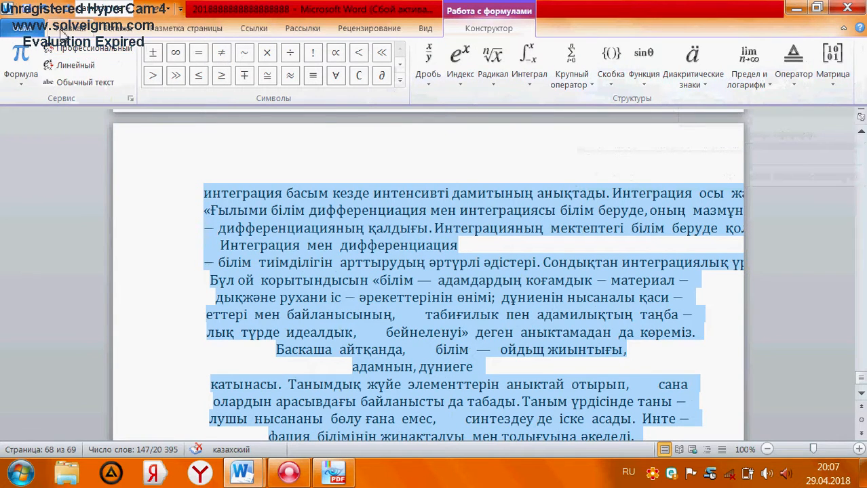
pyautogui.click(67, 30)
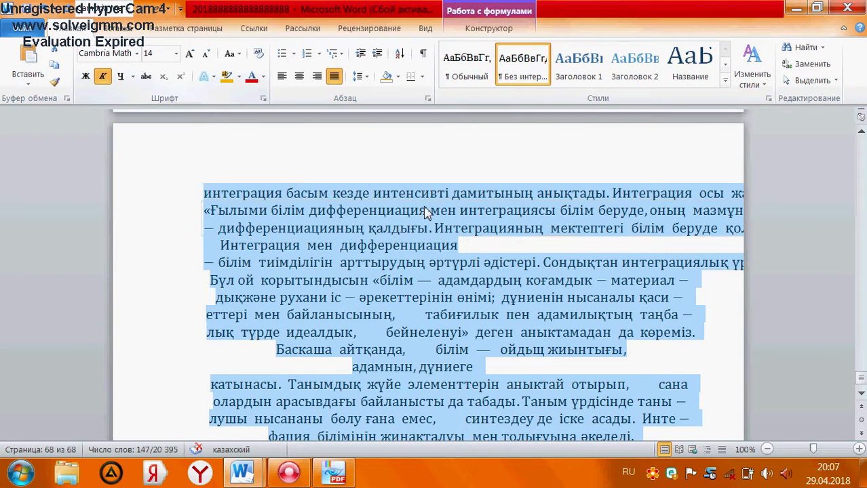
pyautogui.hotkey('ctrl', 'z')
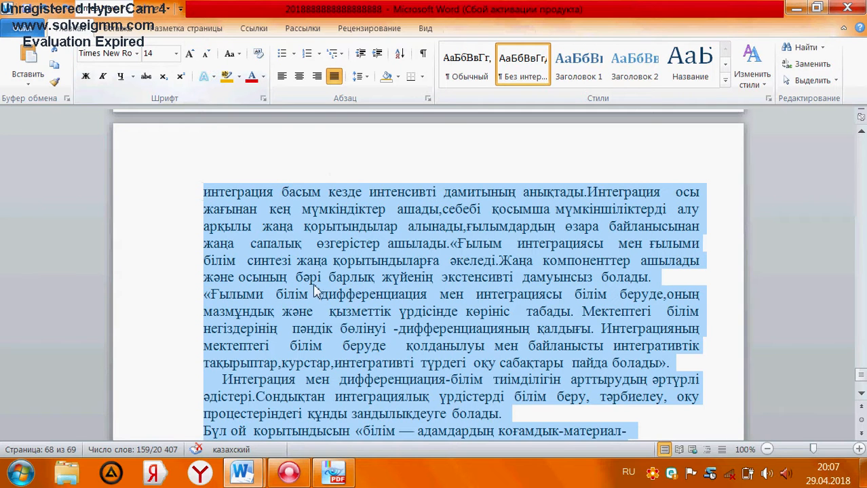
# Delete the last word «әкеледі.» at the end of page 68 and undo the deletion, three times over.
pyautogui.scroll(-5, 326, 285)
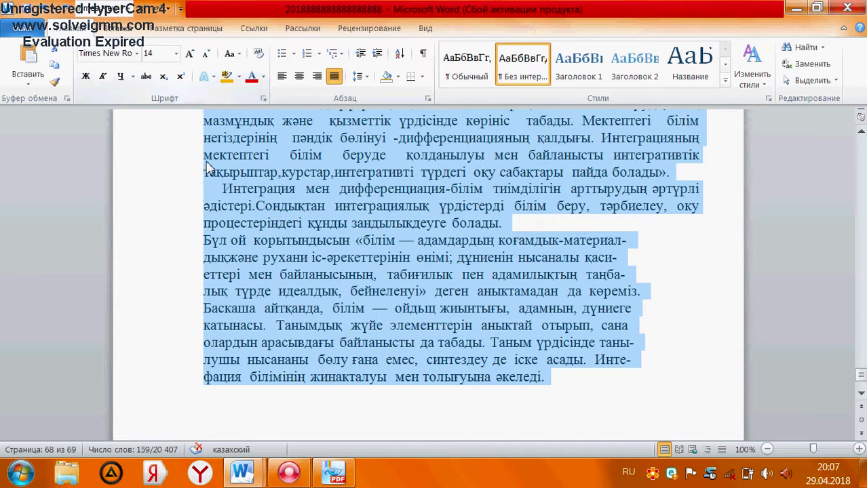
pyautogui.click(120, 30)
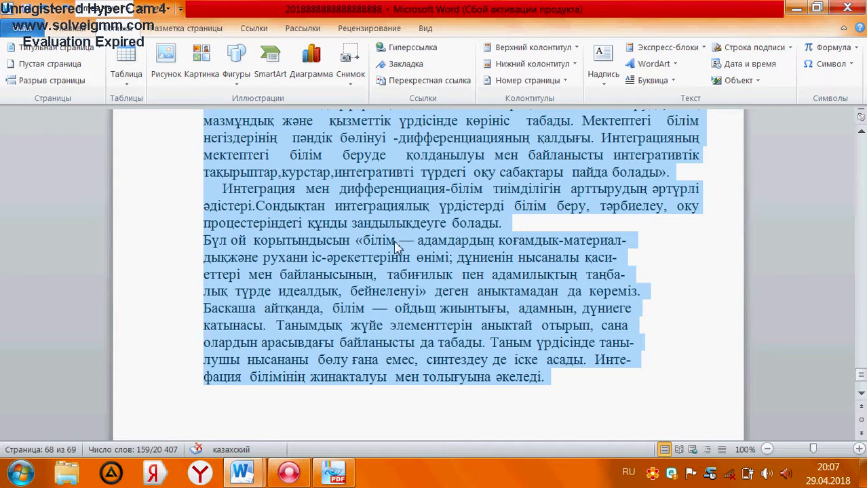
pyautogui.click(442, 292)
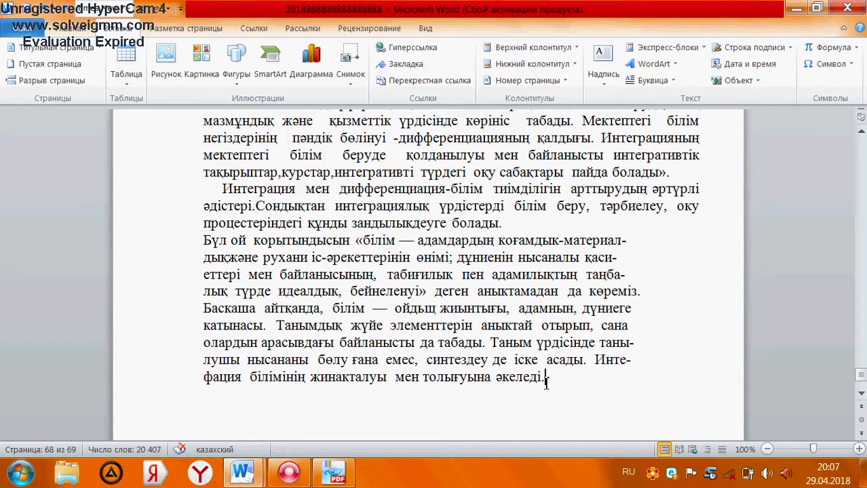
pyautogui.moveTo(550, 382); pyautogui.dragTo(521, 383)
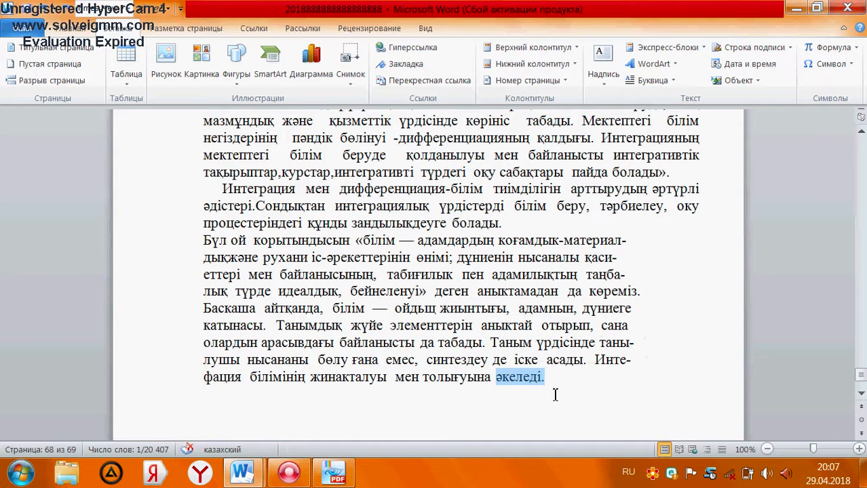
pyautogui.press('Delete')
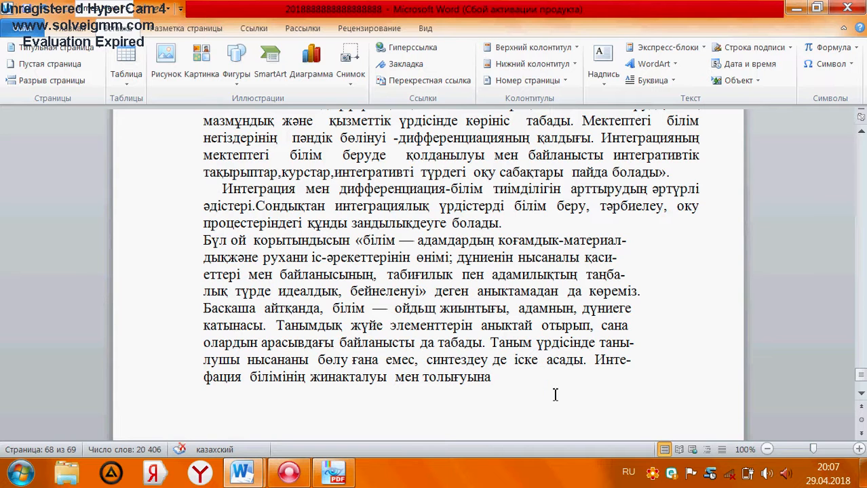
pyautogui.hotkey('ctrl', 'z')
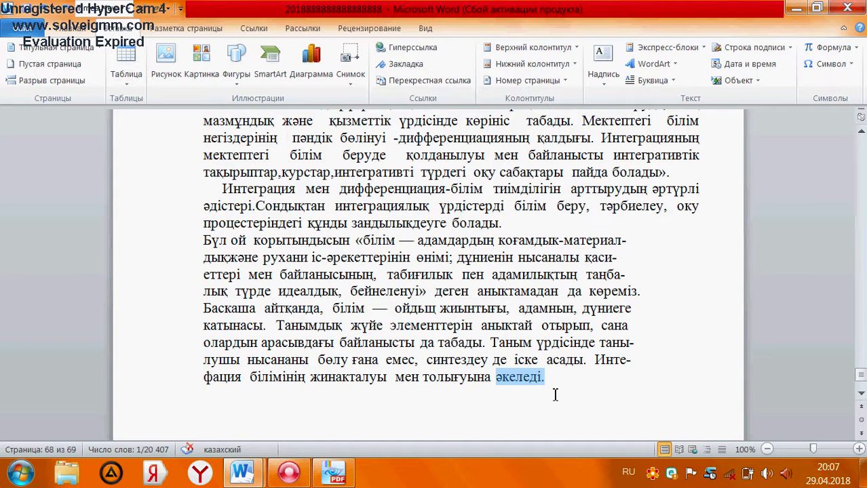
pyautogui.press('Delete')
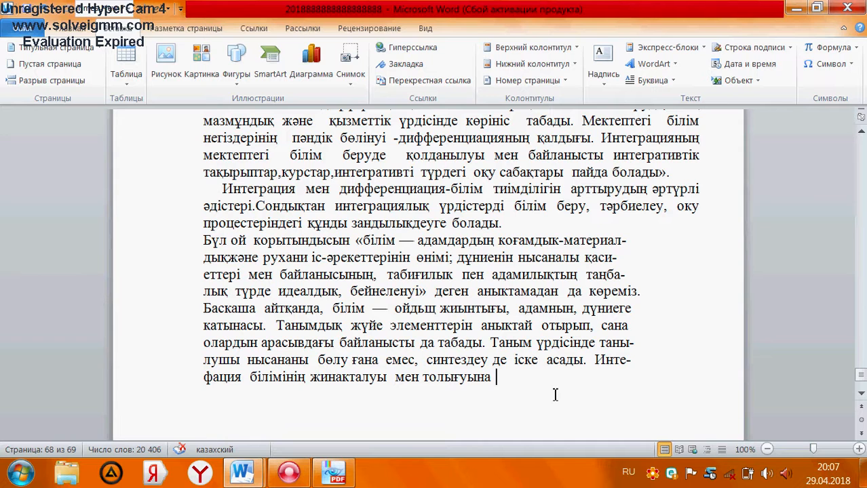
pyautogui.hotkey('ctrl', 'z')
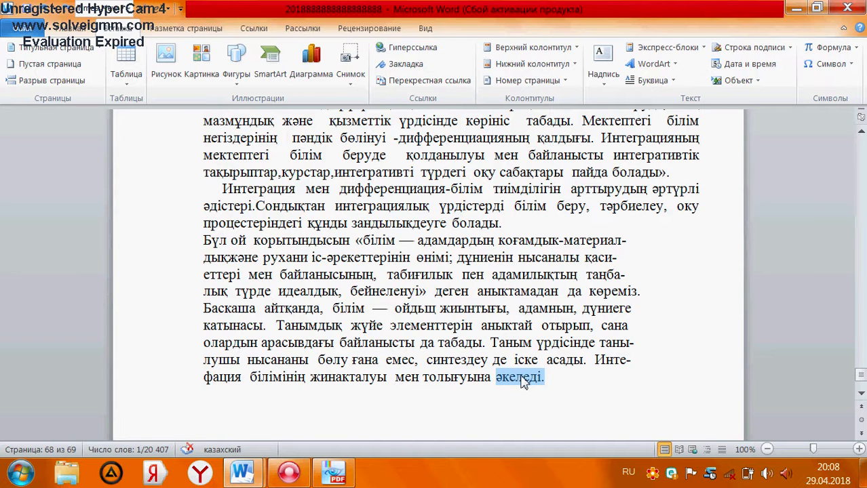
pyautogui.press('Delete')
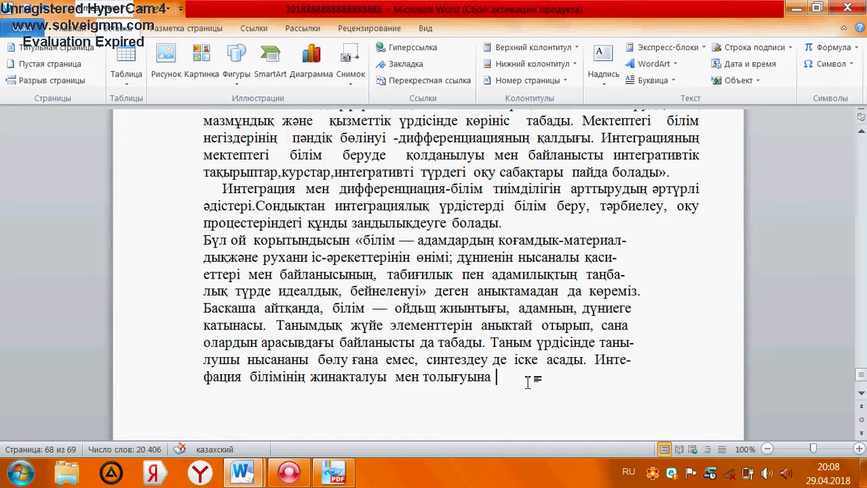
pyautogui.hotkey('ctrl', 'z')
# Copy the last word «әкеледі.», paste it at the end of the line and erase the pasted copy.
pyautogui.hotkey('ctrl', 'c')
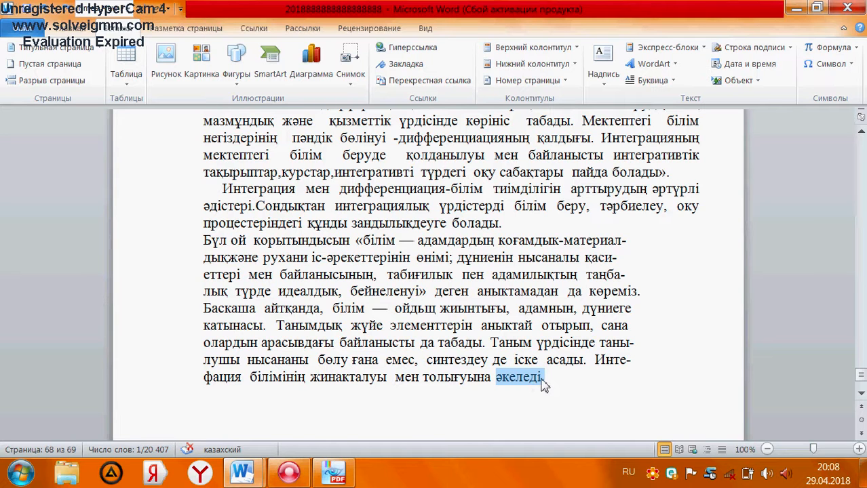
pyautogui.click(554, 381)
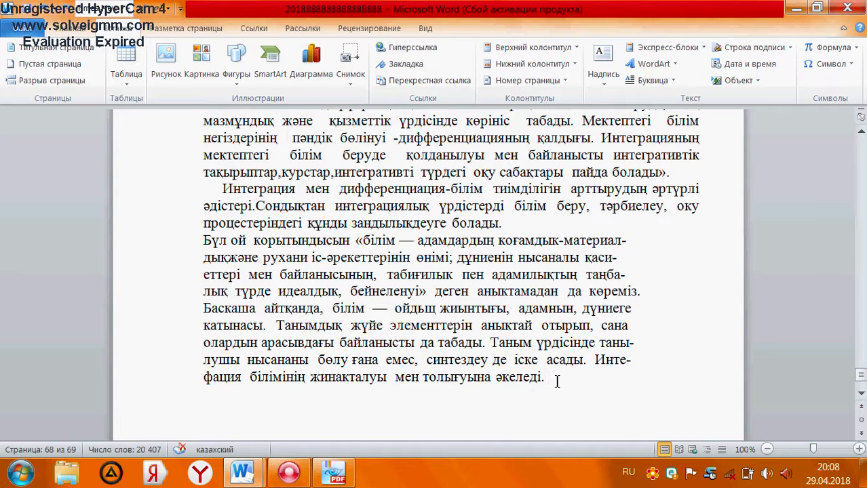
pyautogui.hotkey('ctrl', 'v')
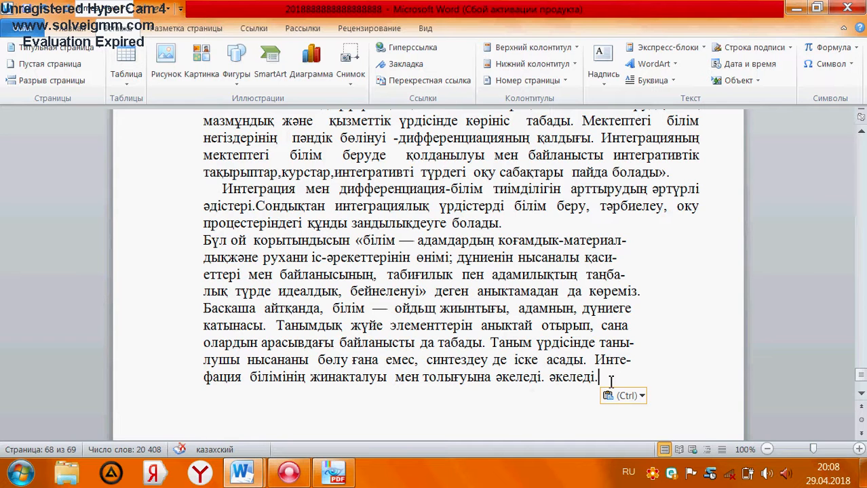
pyautogui.press('BackSpace')
pyautogui.press('BackSpace')
pyautogui.press('BackSpace')
pyautogui.press('BackSpace')
pyautogui.press('BackSpace')
pyautogui.press('BackSpace')
pyautogui.press('BackSpace')
pyautogui.press('BackSpace')
pyautogui.press('BackSpace')
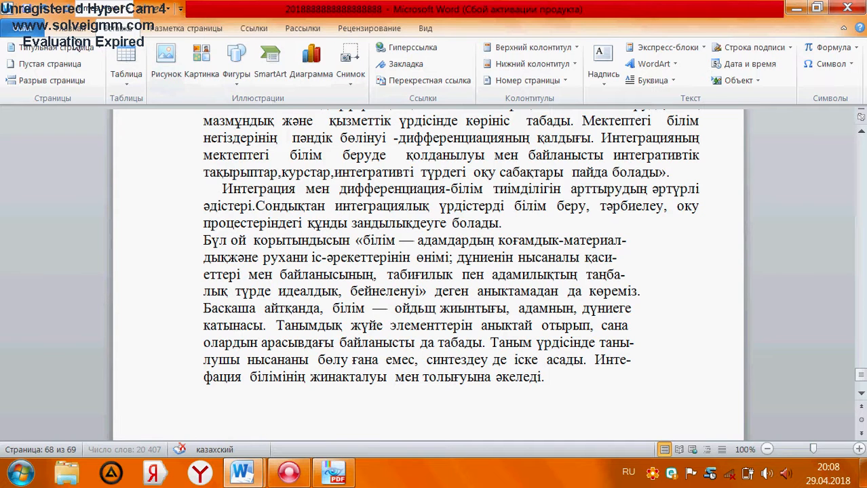
# Set the line spacing of the text from «Интеграция мен дифференциация» to the end of the page to 1,0.
pyautogui.click(76, 29)
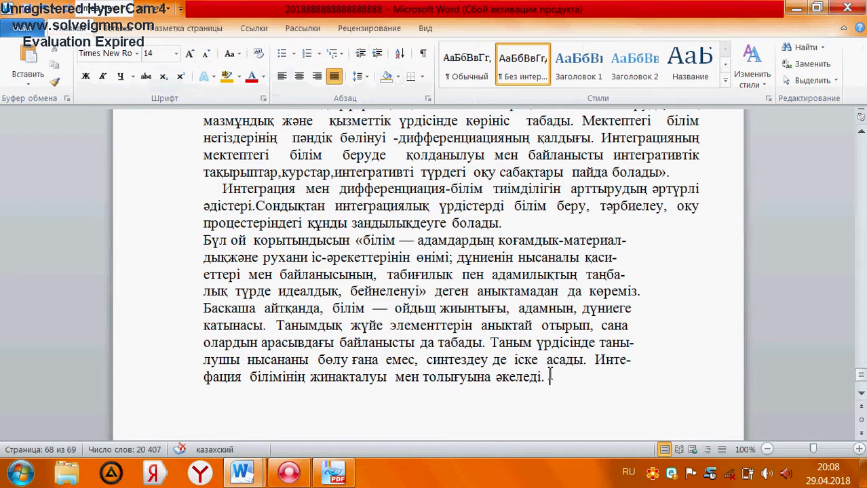
pyautogui.moveTo(553, 383); pyautogui.dragTo(251, 209)
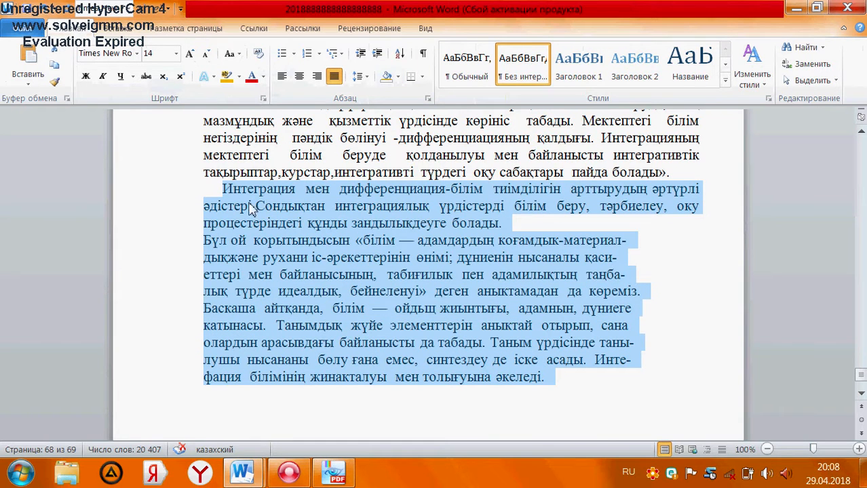
pyautogui.click(366, 78)
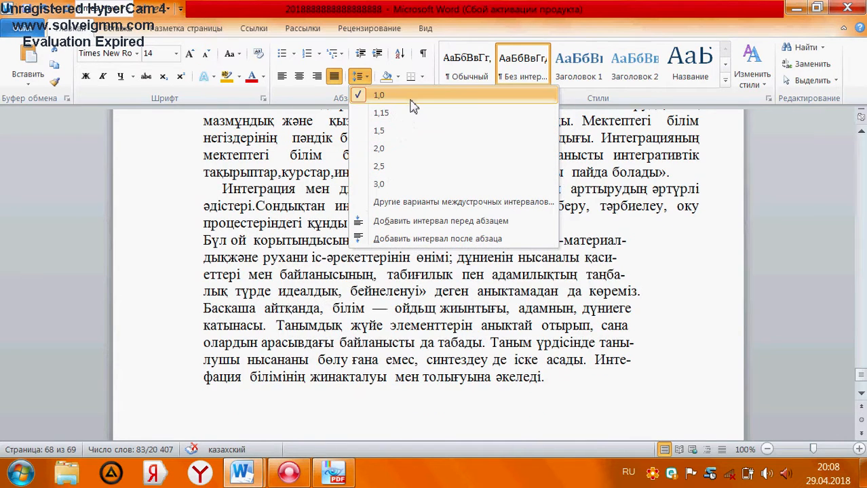
pyautogui.click(411, 101)
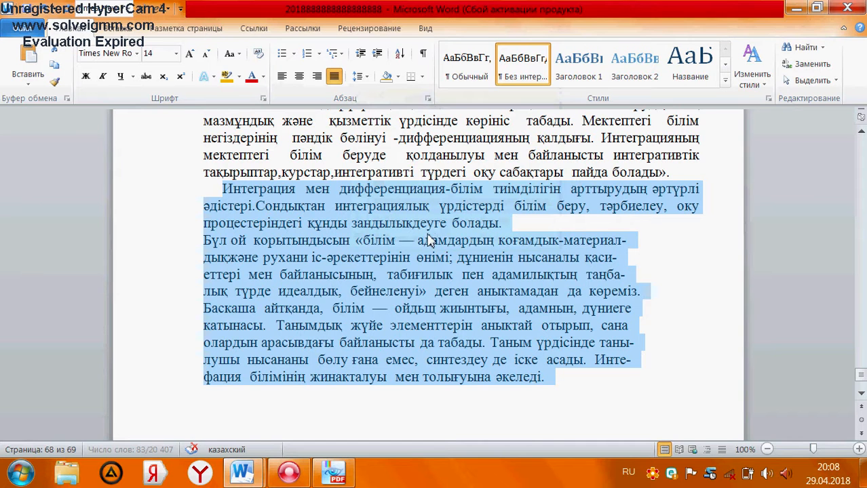
pyautogui.scroll(-1, 352, 292)
pyautogui.click(343, 358)
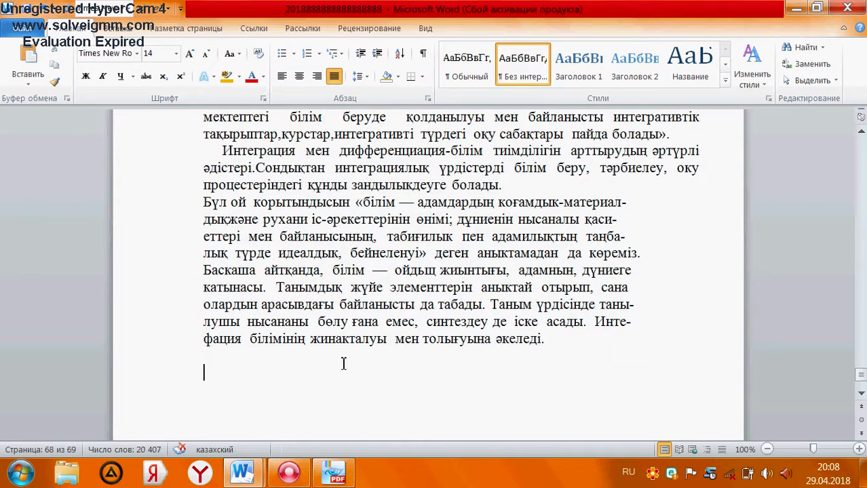
# Remove the letter «к» from «жинакталуы» in the last line and switch the input language to Kazakh.
pyautogui.press('BackSpace')
pyautogui.write('0')
pyautogui.press('BackSpace')
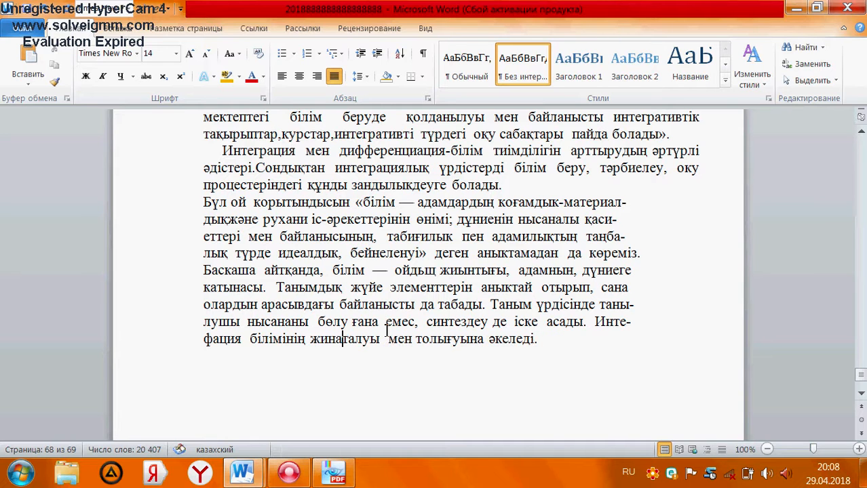
pyautogui.hotkey('alt', 'shift')
pyautogui.hotkey('alt', 'shift')
pyautogui.hotkey('alt', 'shift')
# Remove the bottom border from the whole table on page 14.
pyautogui.click(422, 78)
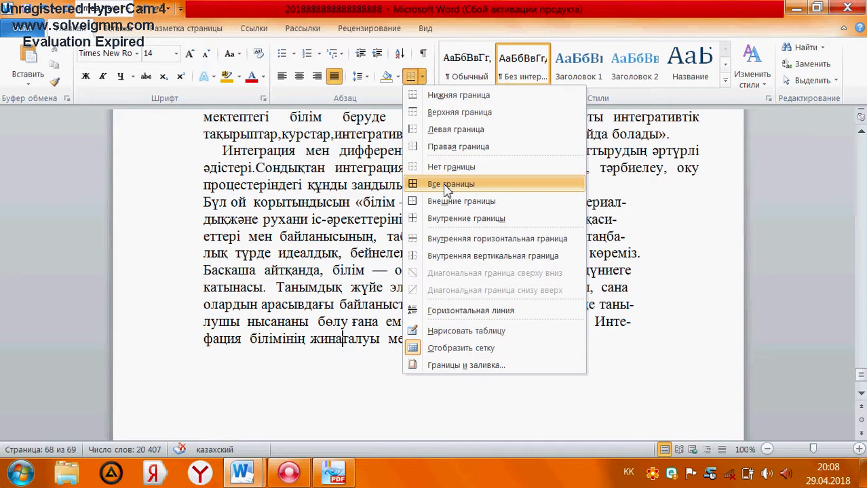
pyautogui.click(697, 231)
pyautogui.moveTo(863, 379); pyautogui.dragTo(864, 199)
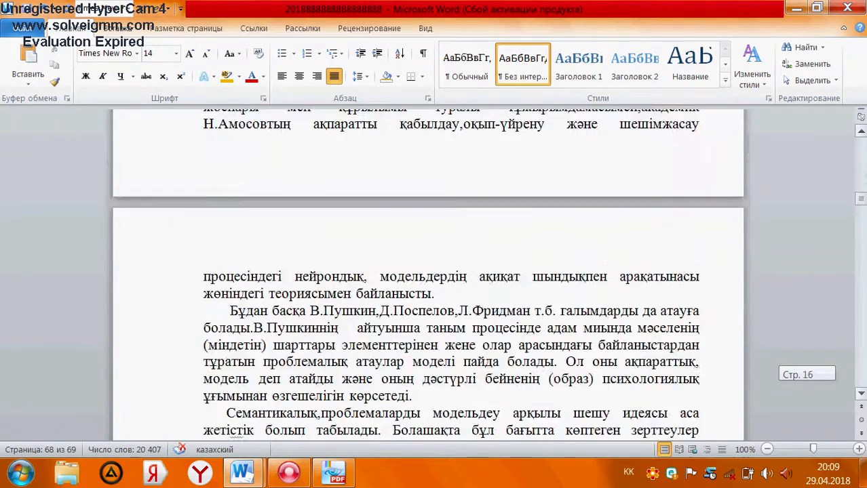
pyautogui.scroll(20, 839, 215)
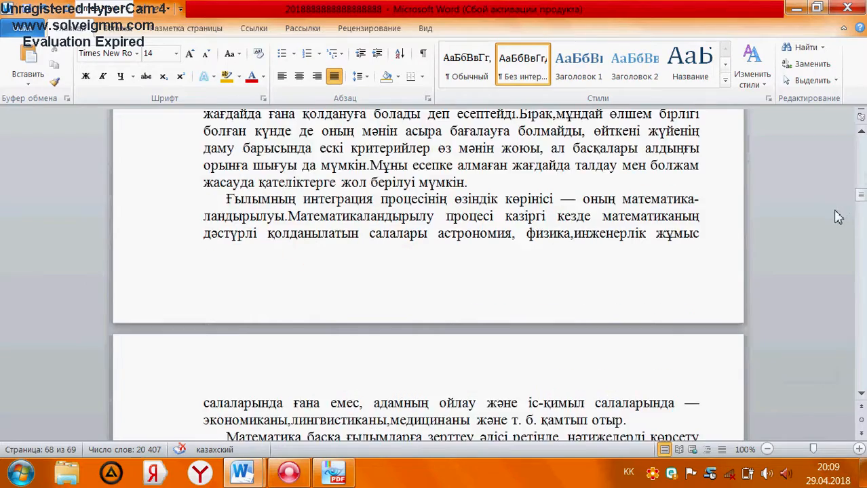
pyautogui.scroll(5, 838, 215)
pyautogui.moveTo(861, 198); pyautogui.dragTo(863, 196)
pyautogui.click(202, 208)
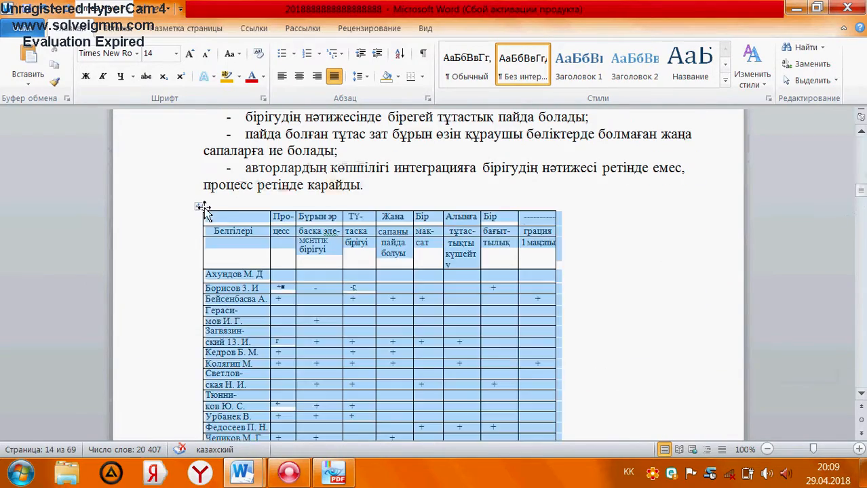
pyautogui.click(421, 76)
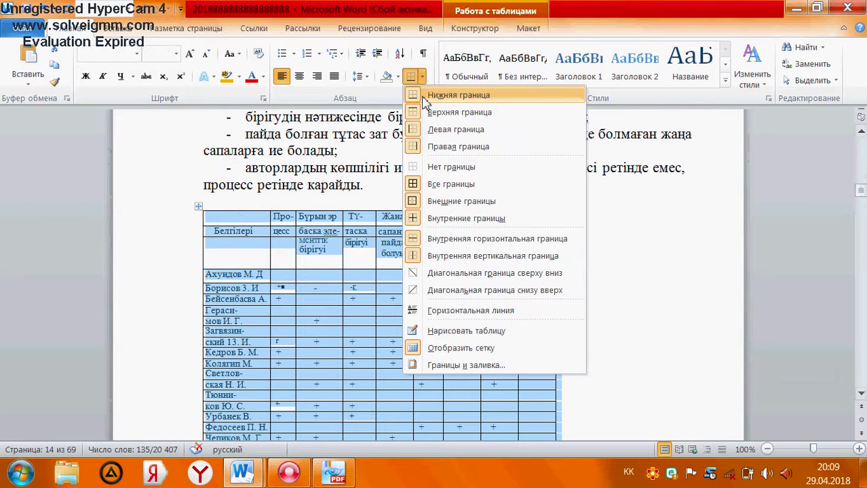
pyautogui.click(428, 95)
pyautogui.scroll(-3, 463, 210)
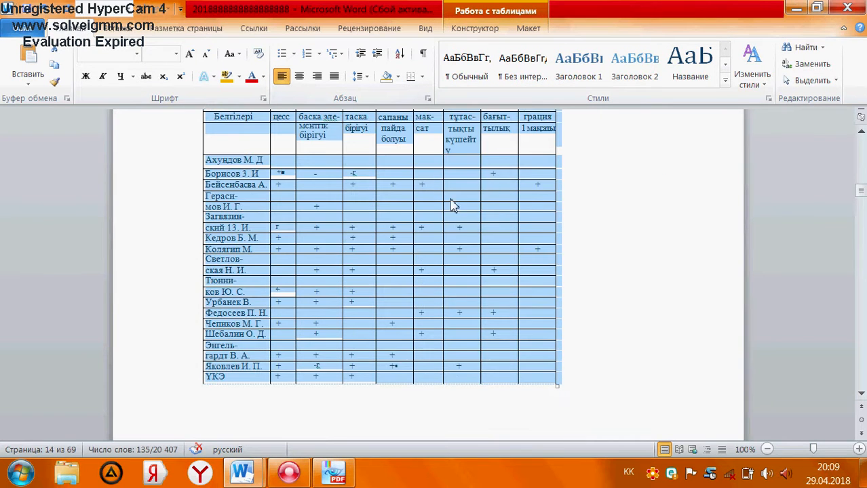
# Remove all borders from the table on page 14.
pyautogui.click(421, 77)
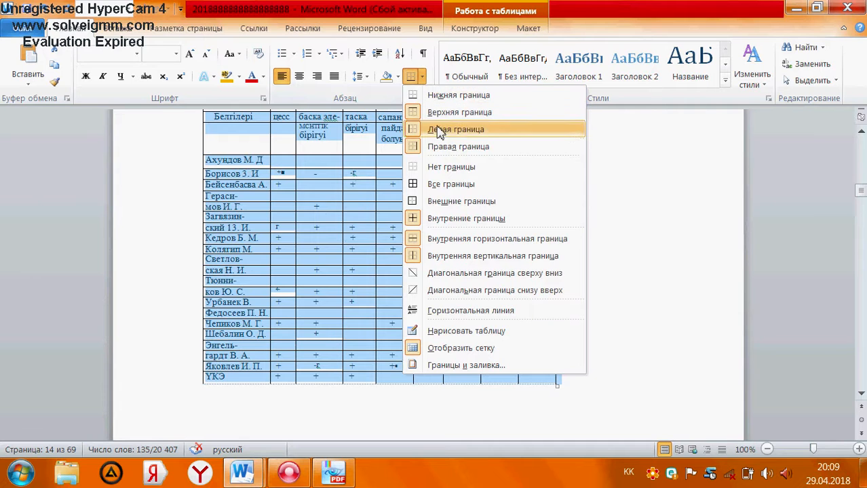
pyautogui.click(427, 166)
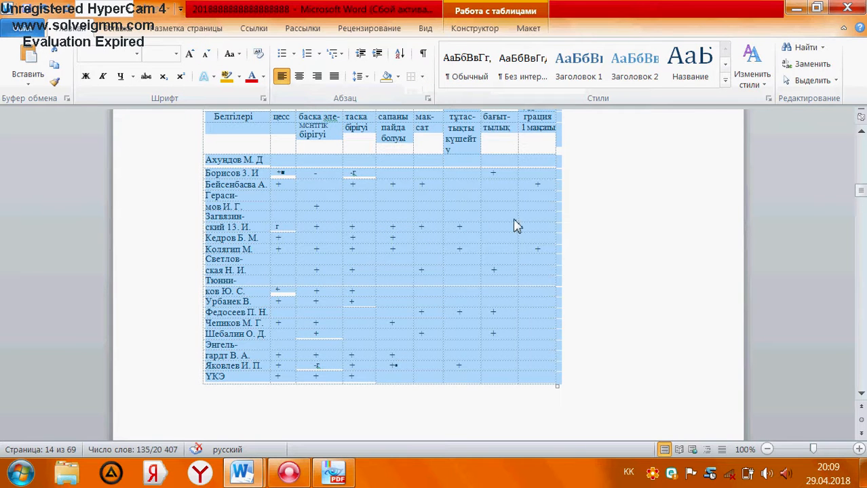
pyautogui.click(545, 240)
pyautogui.scroll(2, 544, 240)
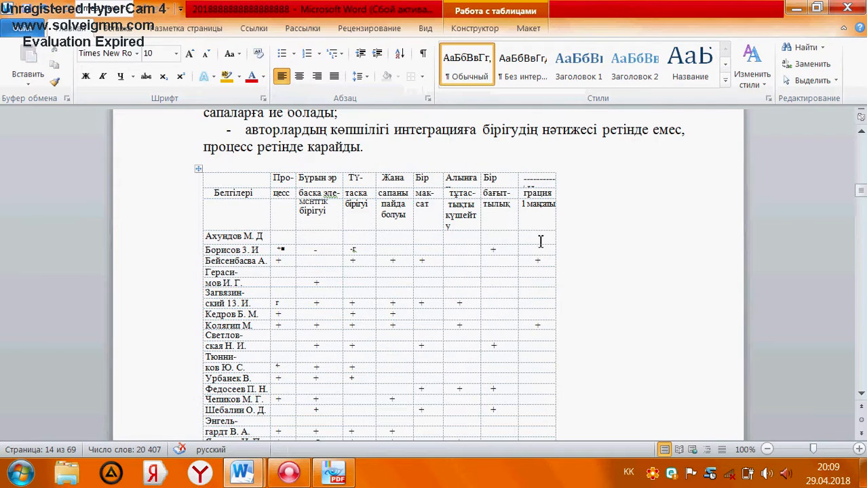
# Apply all borders to the whole table on page 14.
pyautogui.click(198, 169)
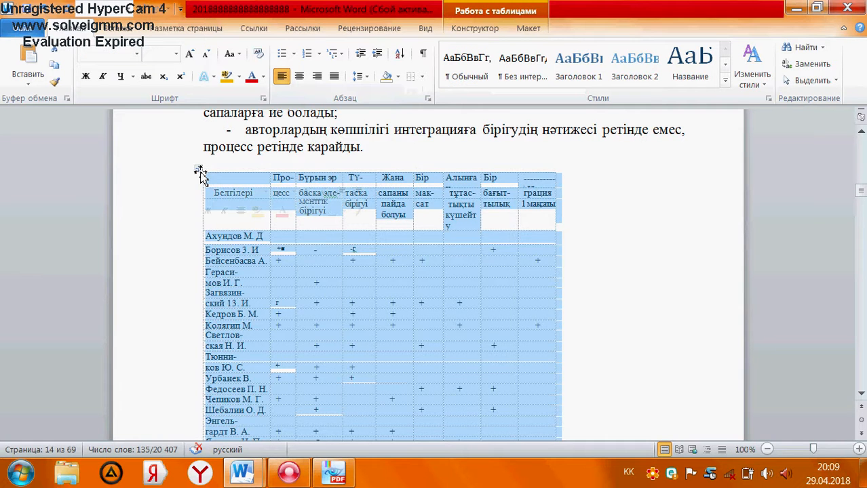
pyautogui.click(420, 77)
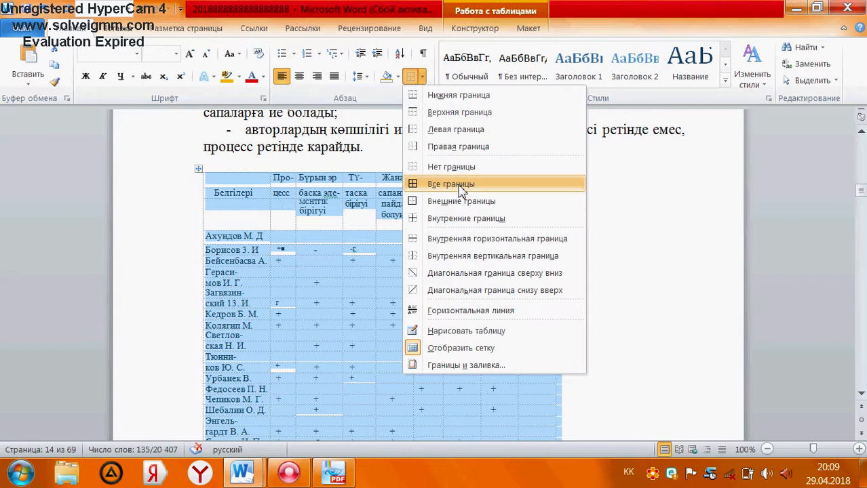
pyautogui.click(453, 184)
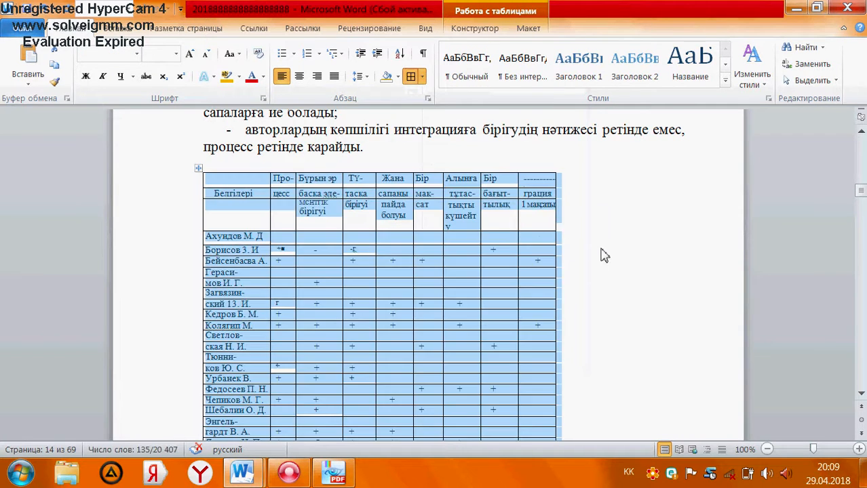
pyautogui.click(597, 243)
pyautogui.scroll(-1, 597, 243)
pyautogui.scroll(6, 597, 243)
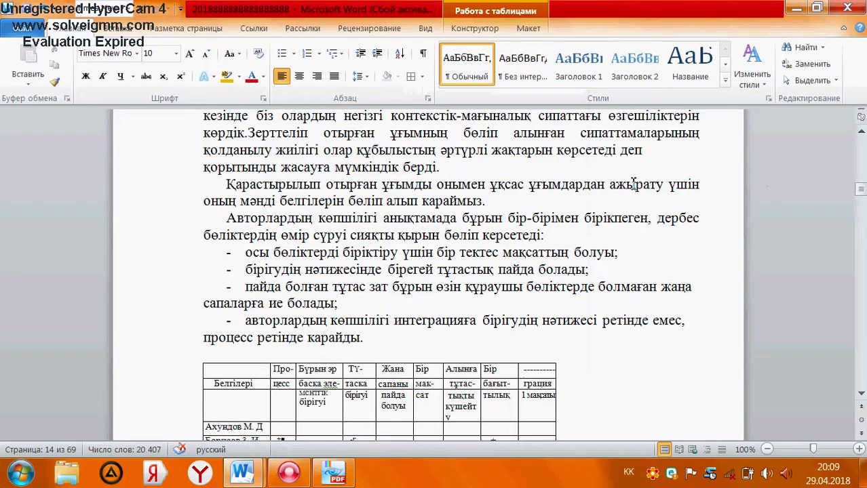
# Try right alignment on the closing passage on page 68, from «Интеграция» to «әкеледі», and set it to left alignment.
pyautogui.moveTo(864, 200); pyautogui.dragTo(854, 387)
pyautogui.scroll(3, 760, 332)
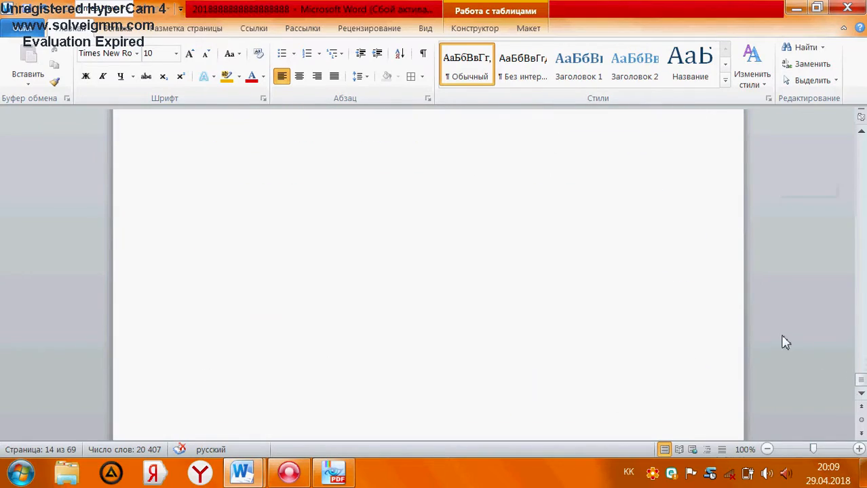
pyautogui.scroll(5, 760, 333)
pyautogui.scroll(5, 519, 249)
pyautogui.scroll(-3, 545, 246)
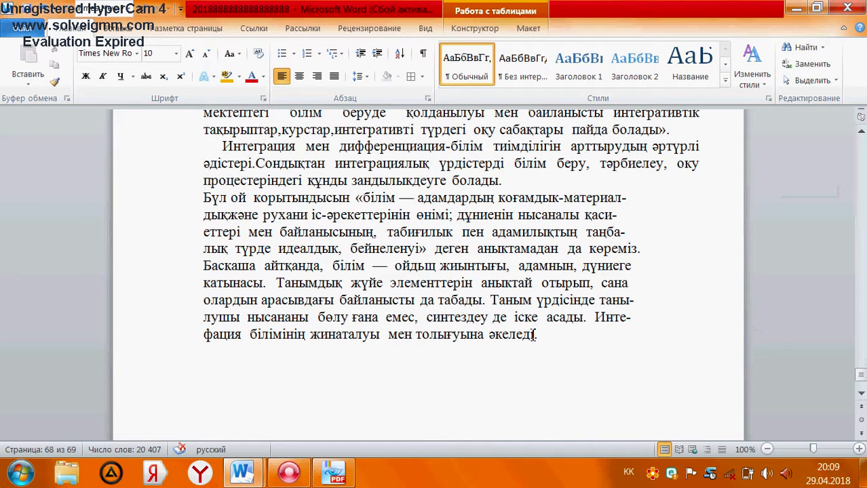
pyautogui.moveTo(562, 342); pyautogui.dragTo(228, 151)
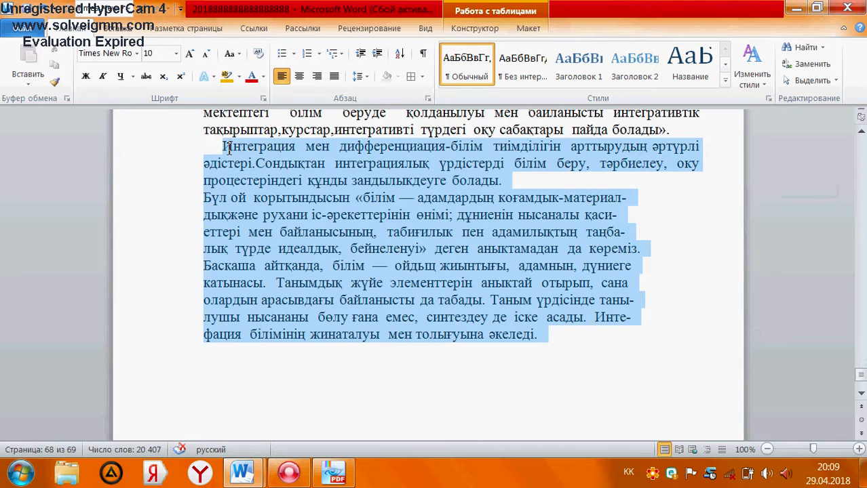
pyautogui.click(334, 77)
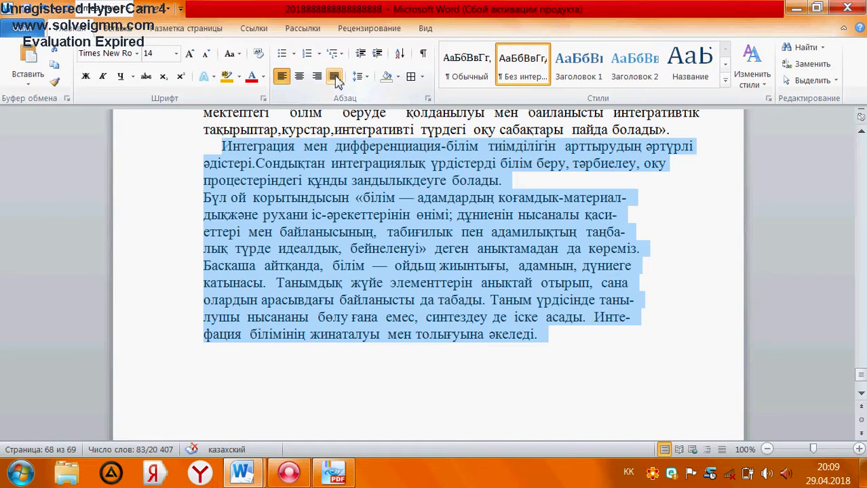
pyautogui.click(317, 76)
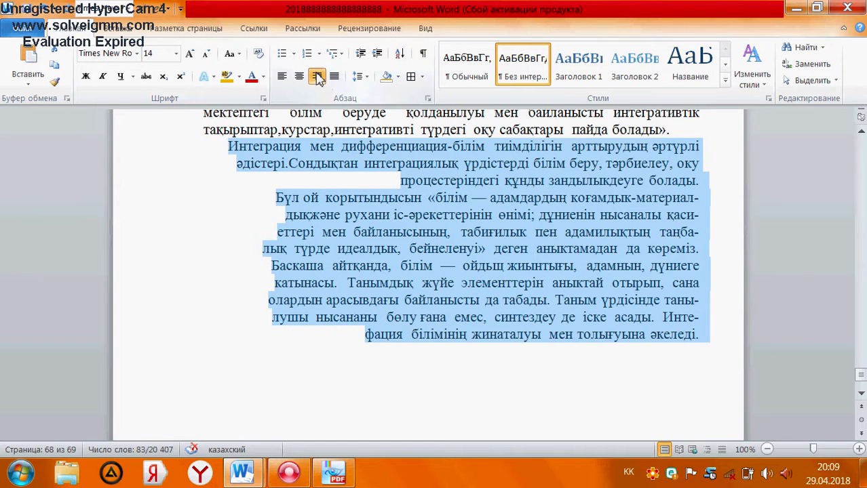
pyautogui.click(317, 77)
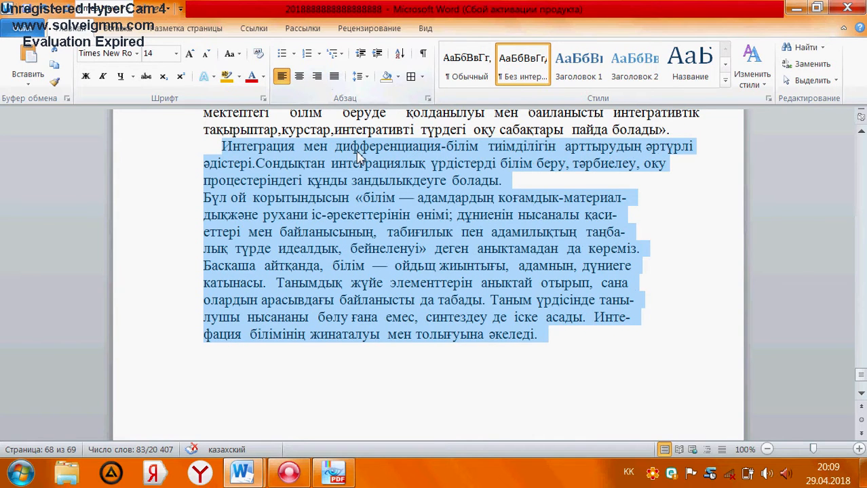
# Apply the 1), a), i) multilevel list to the selected closing passage and change its numbering format to A., B., C.
pyautogui.click(342, 60)
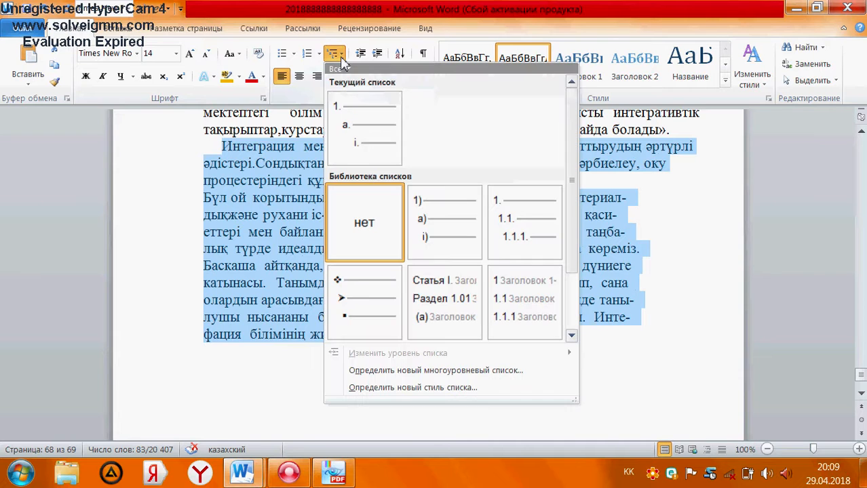
pyautogui.click(445, 218)
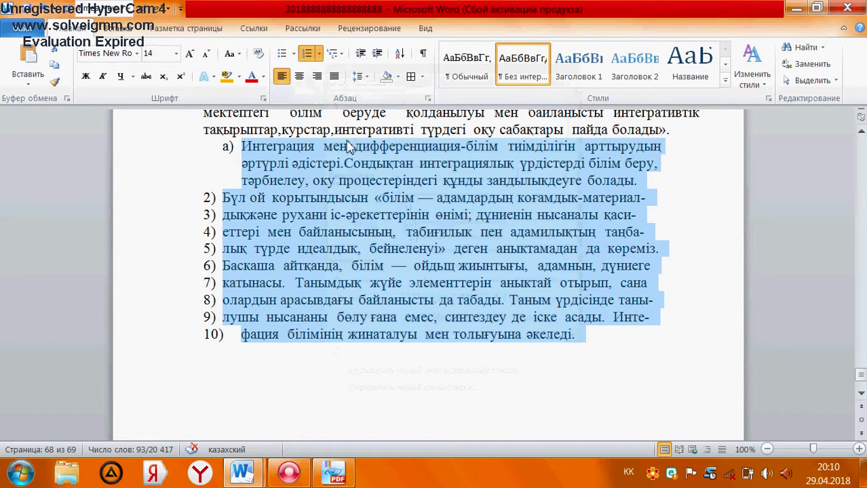
pyautogui.click(318, 54)
pyautogui.click(396, 183)
# Remove the list numbering from the closing passage.
pyautogui.click(318, 54)
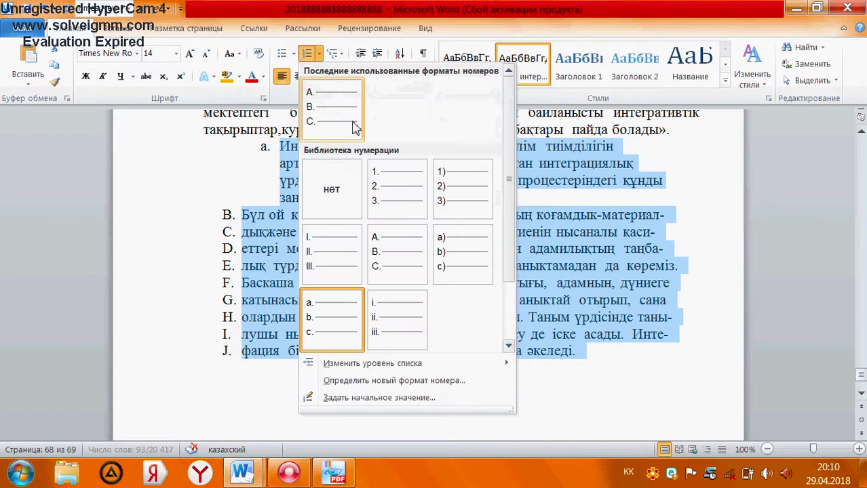
pyautogui.click(348, 179)
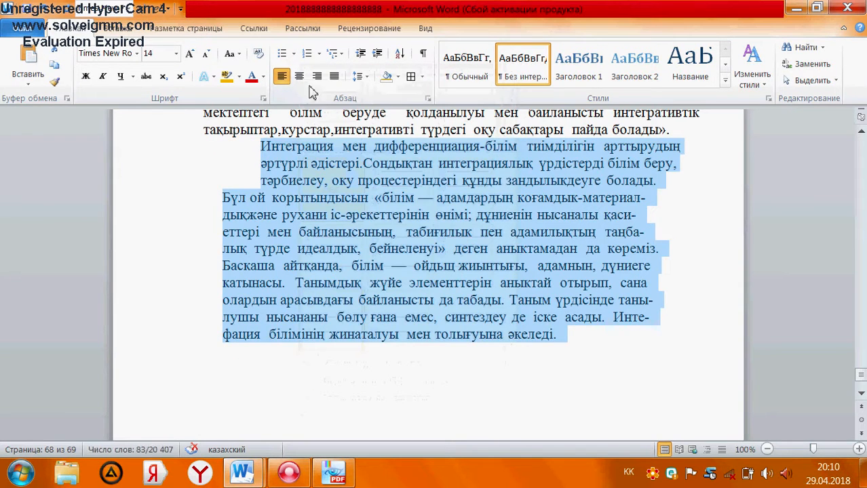
# Apply filled round bullets to the closing passage and remove them again.
pyautogui.click(293, 54)
pyautogui.click(331, 93)
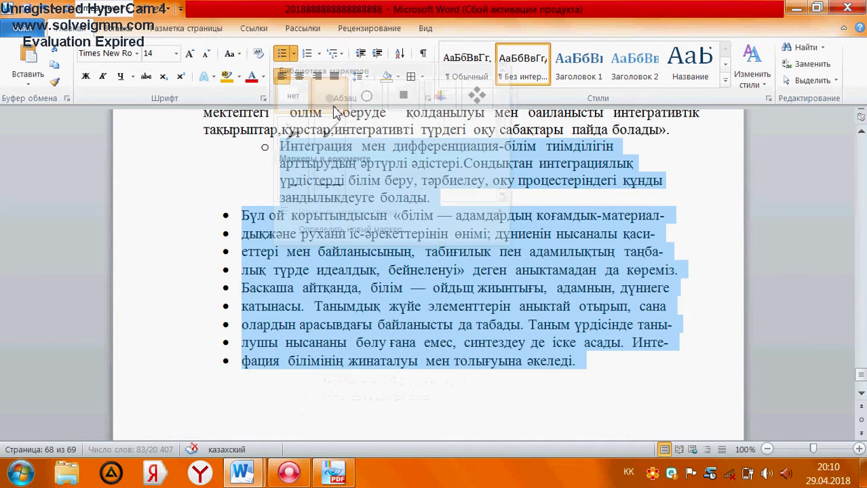
pyautogui.click(293, 54)
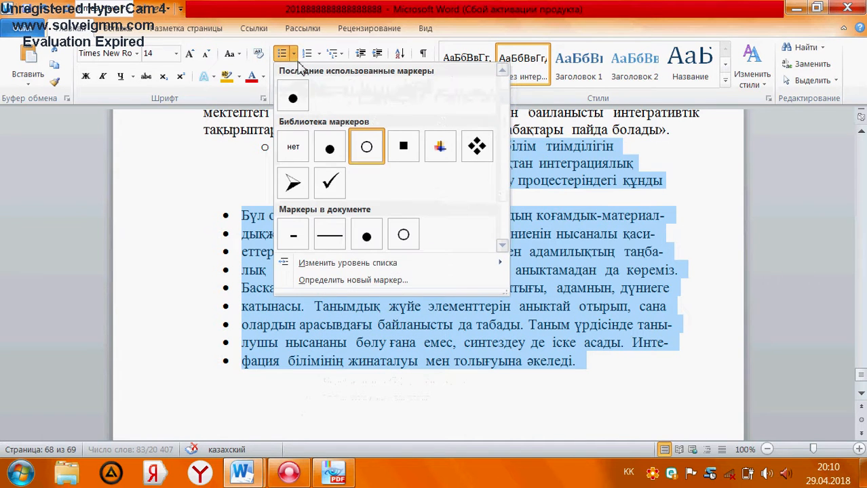
pyautogui.click(293, 147)
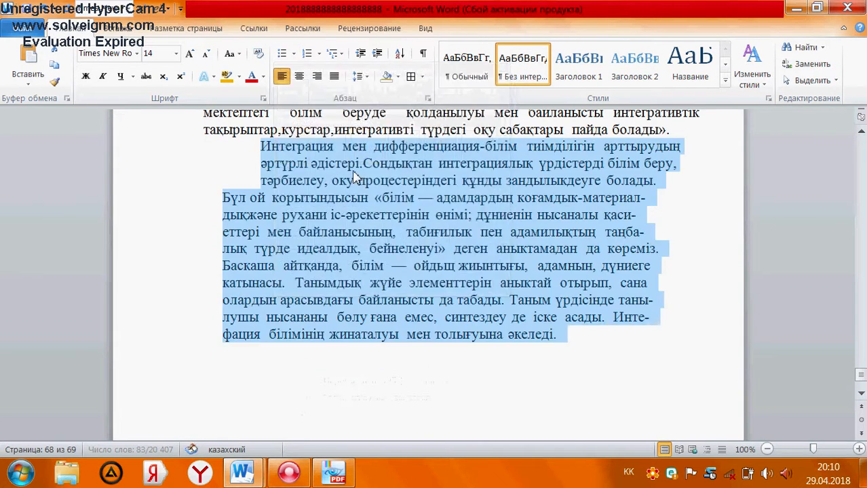
# Browse the available fonts and font sizes for the closing passage, keeping Times New Roman.
pyautogui.click(136, 52)
pyautogui.scroll(-5, 165, 266)
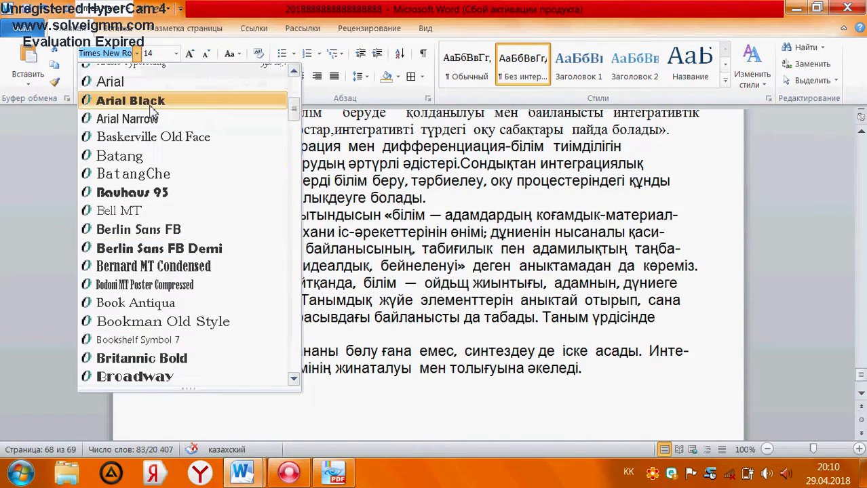
pyautogui.scroll(5, 152, 135)
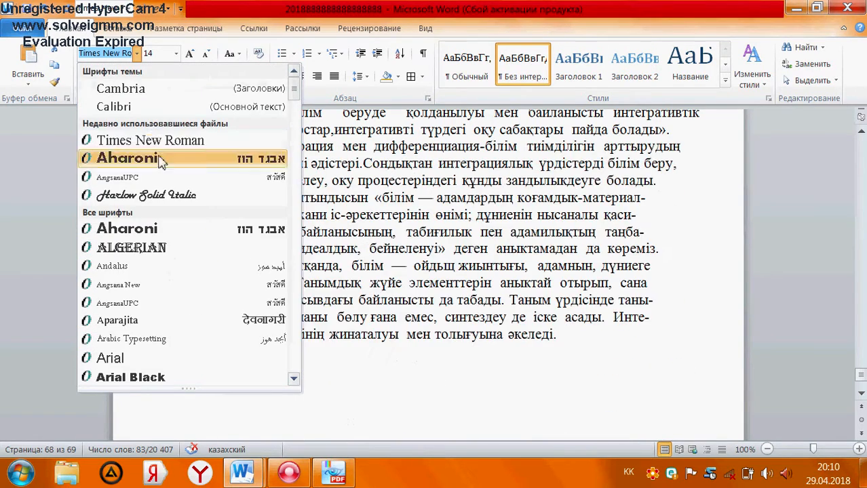
pyautogui.click(203, 140)
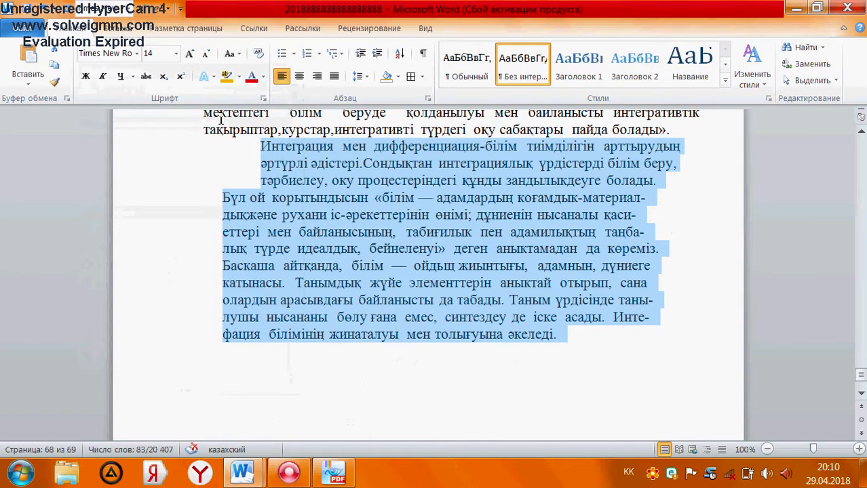
pyautogui.click(177, 54)
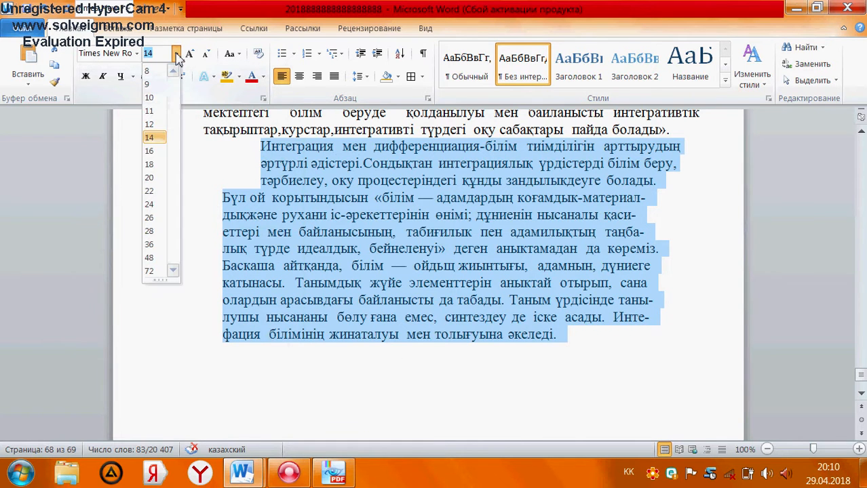
pyautogui.click(177, 55)
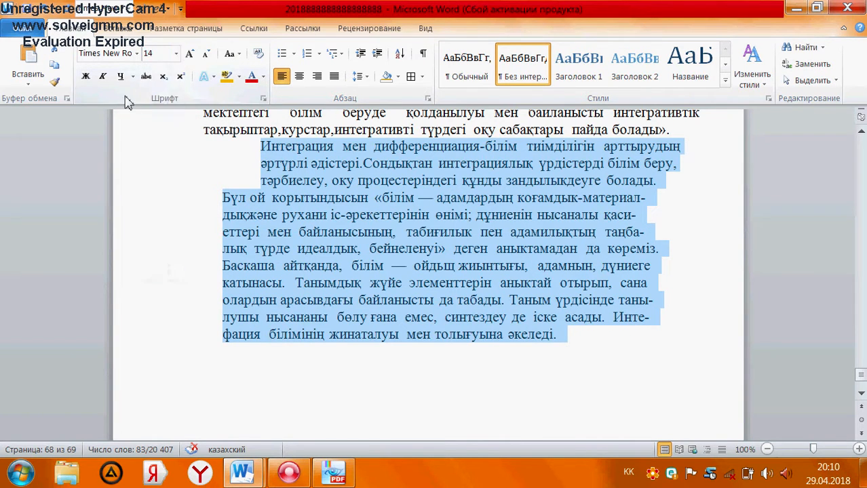
# Try bold, italic and underline one after another on the closing passage, turning each off again.
pyautogui.click(86, 77)
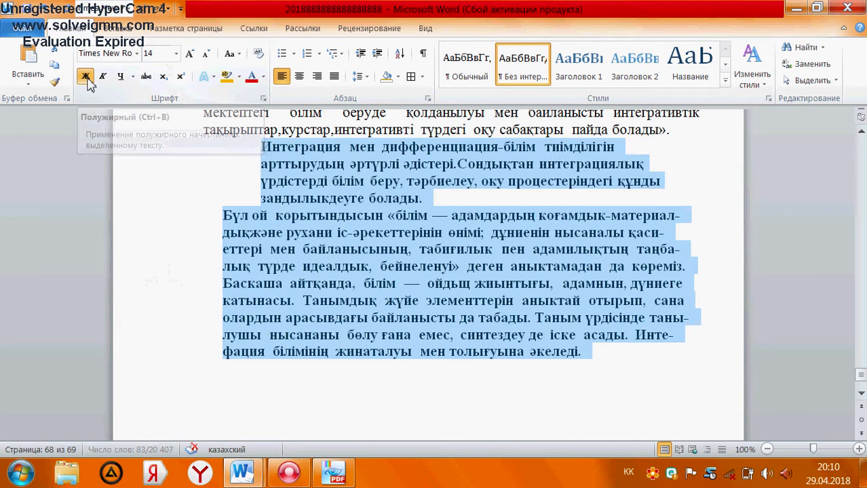
pyautogui.click(86, 77)
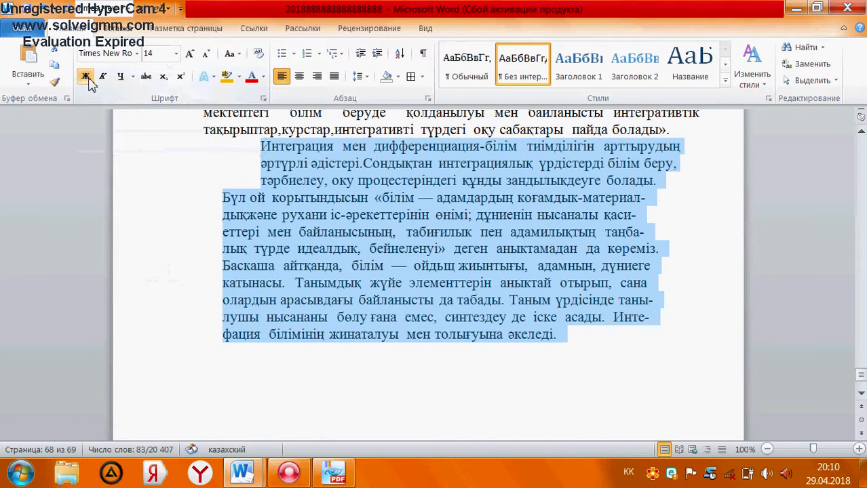
pyautogui.click(103, 76)
pyautogui.click(104, 76)
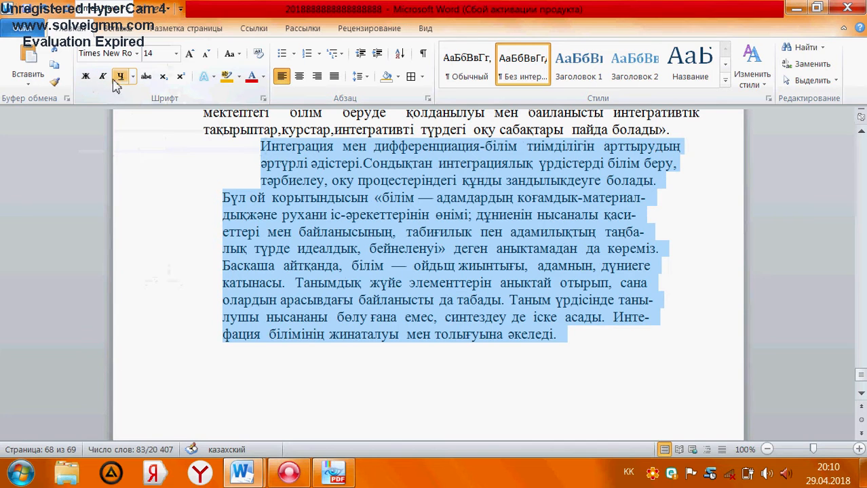
pyautogui.click(121, 78)
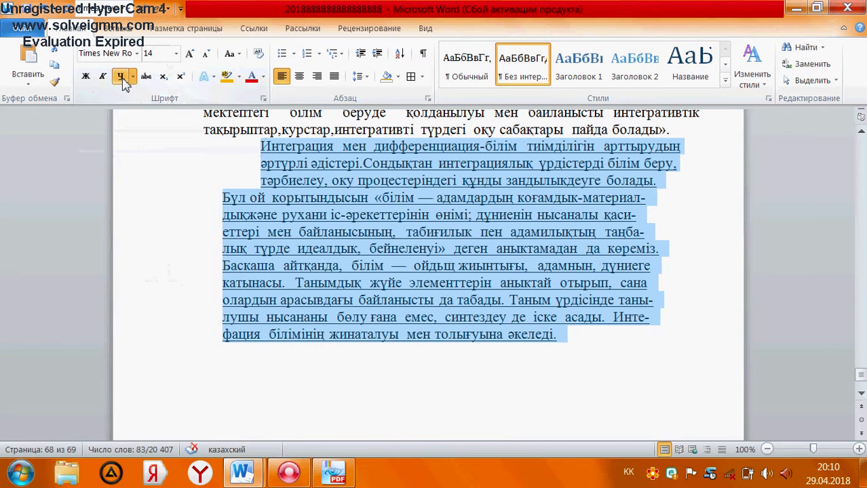
pyautogui.click(121, 76)
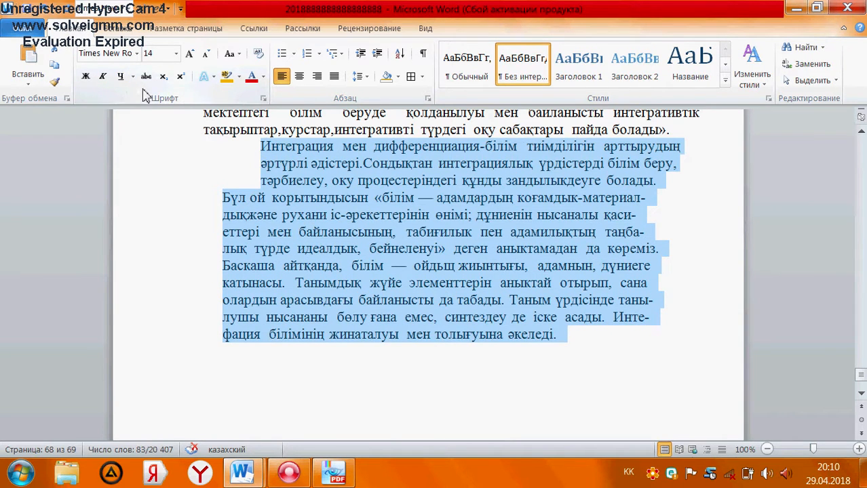
# Try strikethrough on the word «Интеграция» at the start of the closing passage and turn it off again.
pyautogui.click(280, 163)
pyautogui.moveTo(335, 146); pyautogui.dragTo(268, 149)
pyautogui.click(146, 76)
pyautogui.click(146, 77)
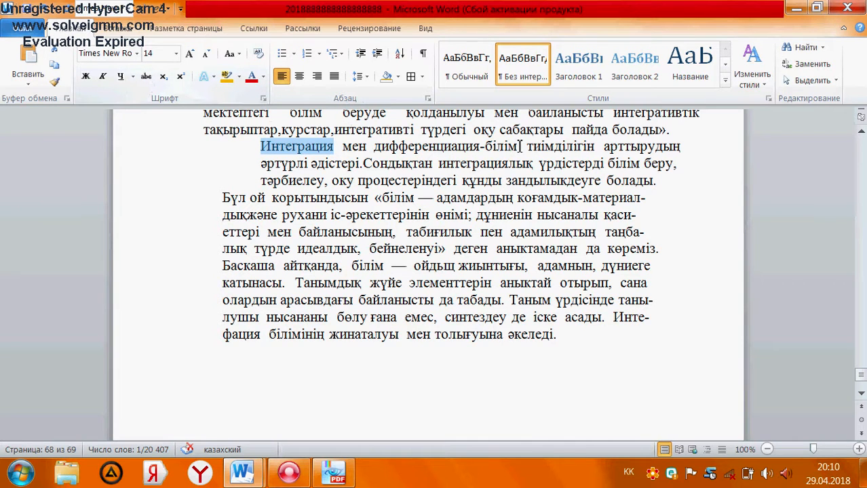
# Change the font colour of the word «Интеграция» to a blue theme colour.
pyautogui.scroll(2, 394, 158)
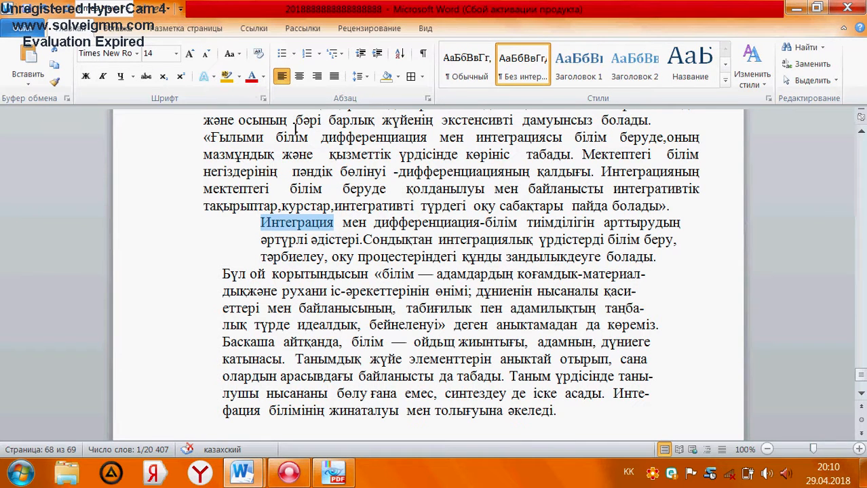
pyautogui.click(264, 78)
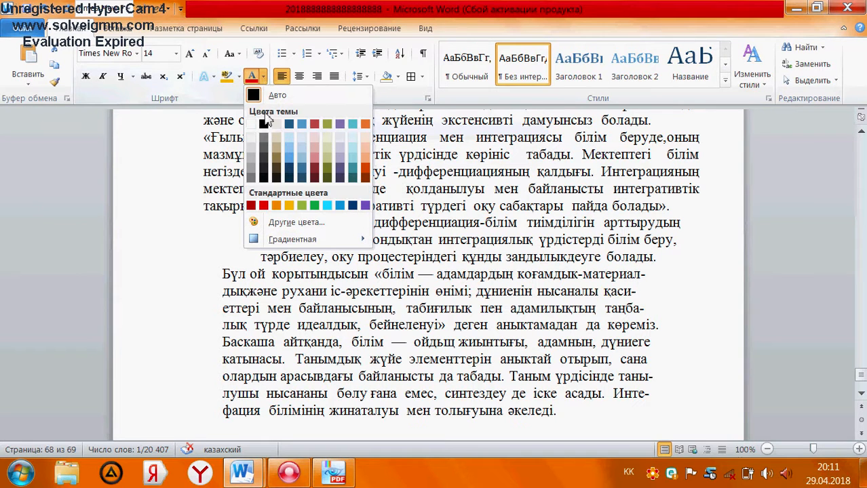
pyautogui.click(289, 158)
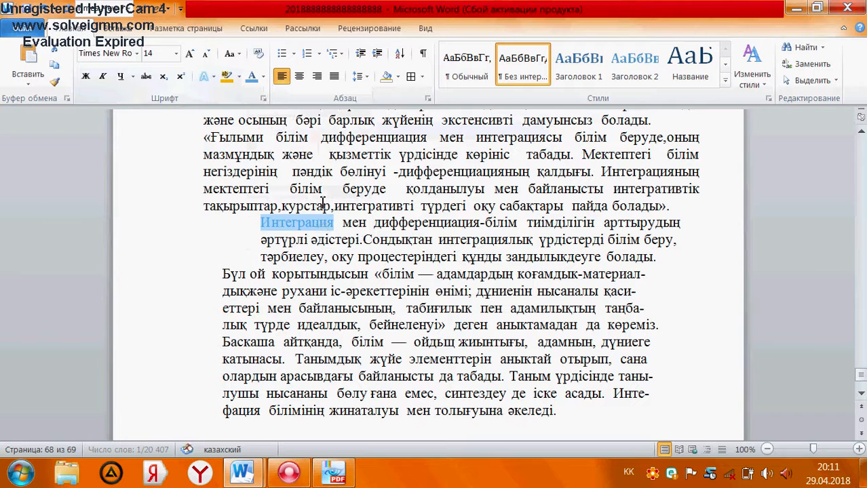
# Restore the automatic font colour on the word «Интеграция».
pyautogui.click(342, 228)
pyautogui.moveTo(344, 228); pyautogui.dragTo(265, 222)
pyautogui.click(263, 77)
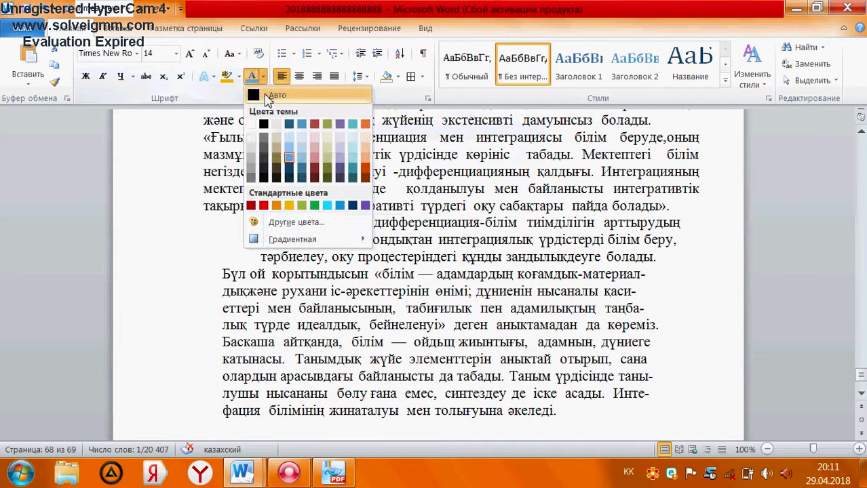
pyautogui.click(268, 91)
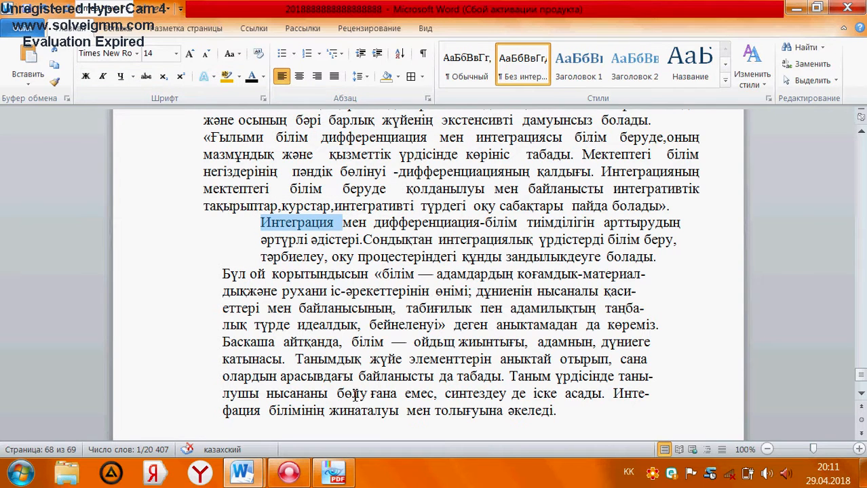
pyautogui.moveTo(303, 479)
pyautogui.click(288, 473)
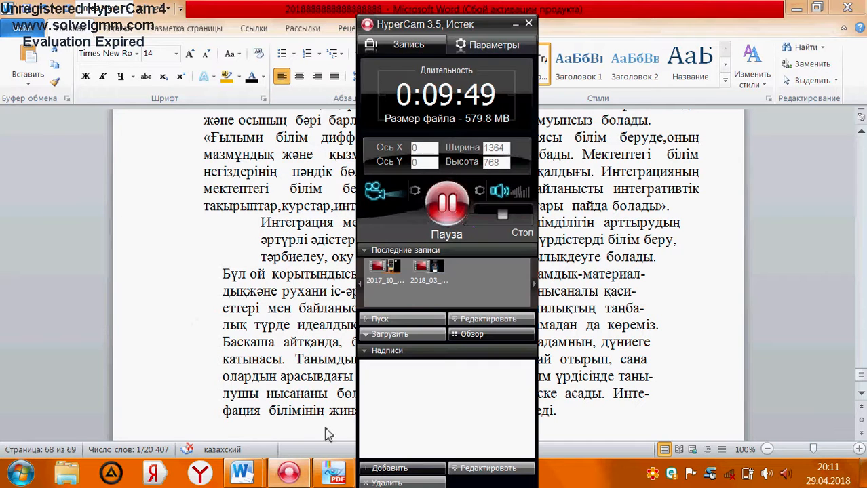